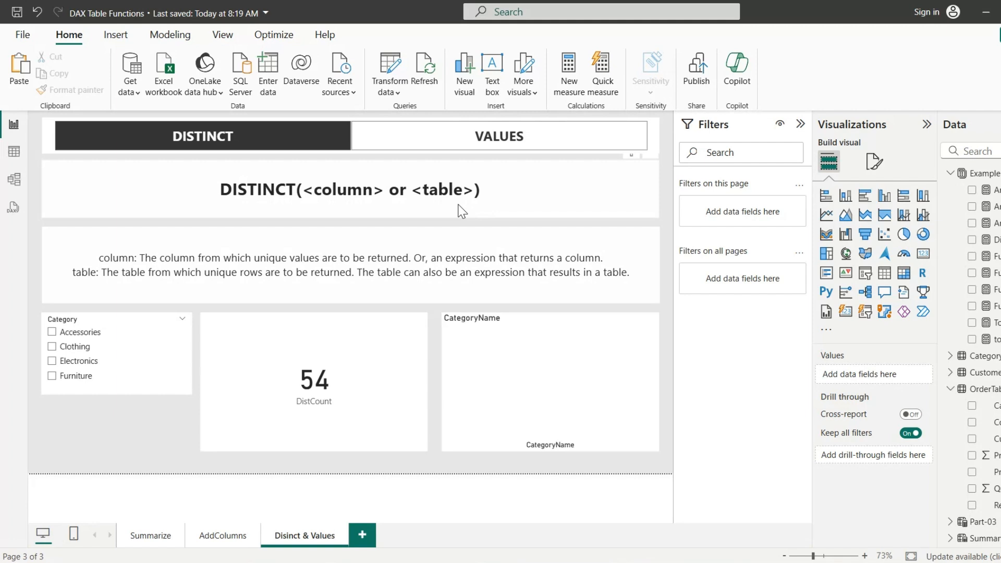
- Create a calculated table DistExample that returns the distinct values of 'Category Table'[CategoryName]
click(14, 156)
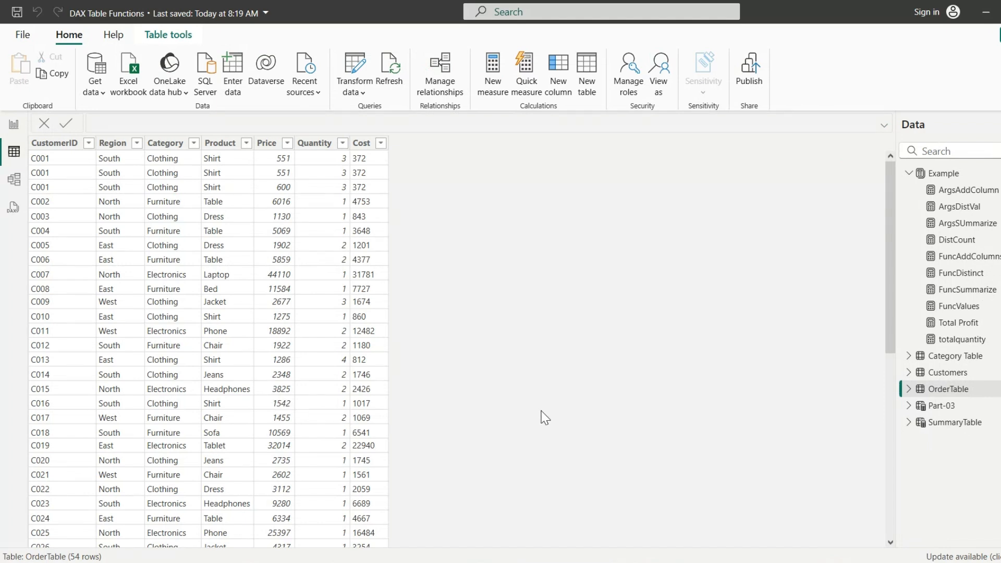
click(955, 361)
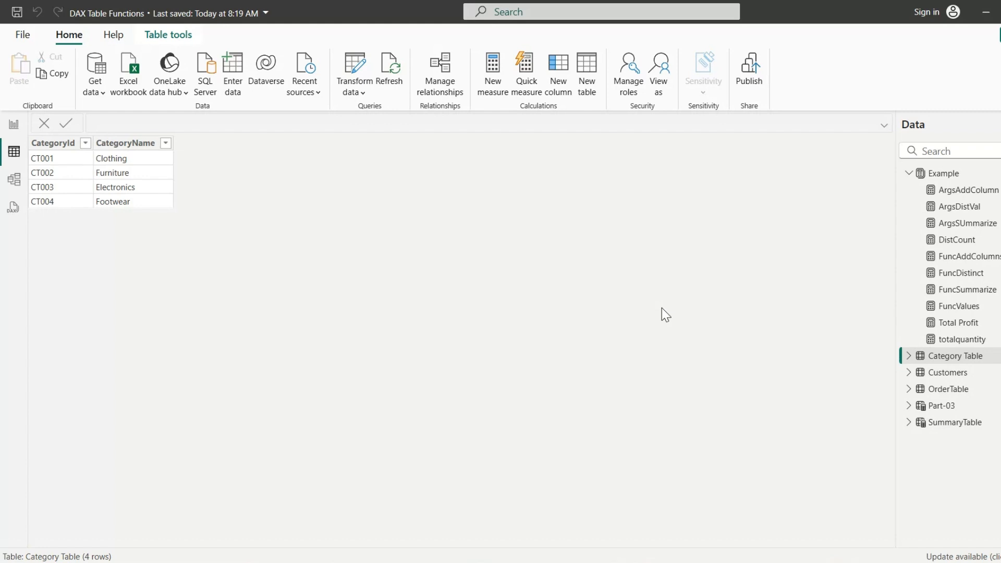
click(586, 79)
text(DistExample=)
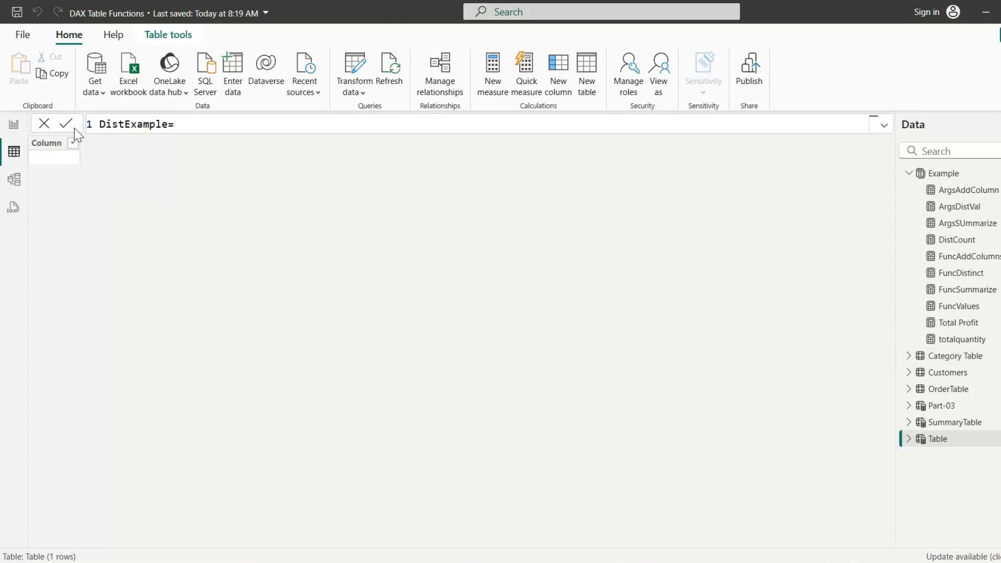
text(dis)
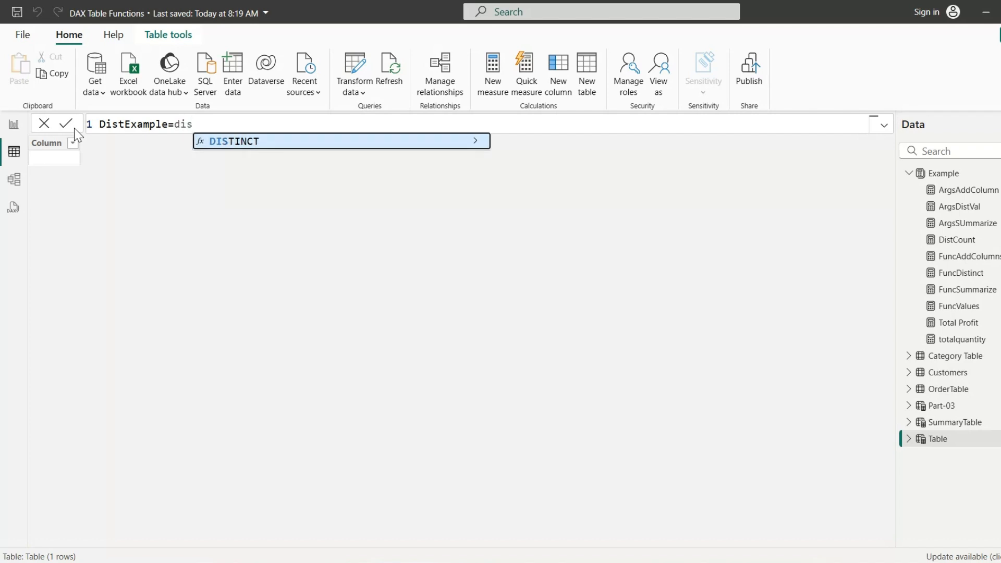
key(Tab)
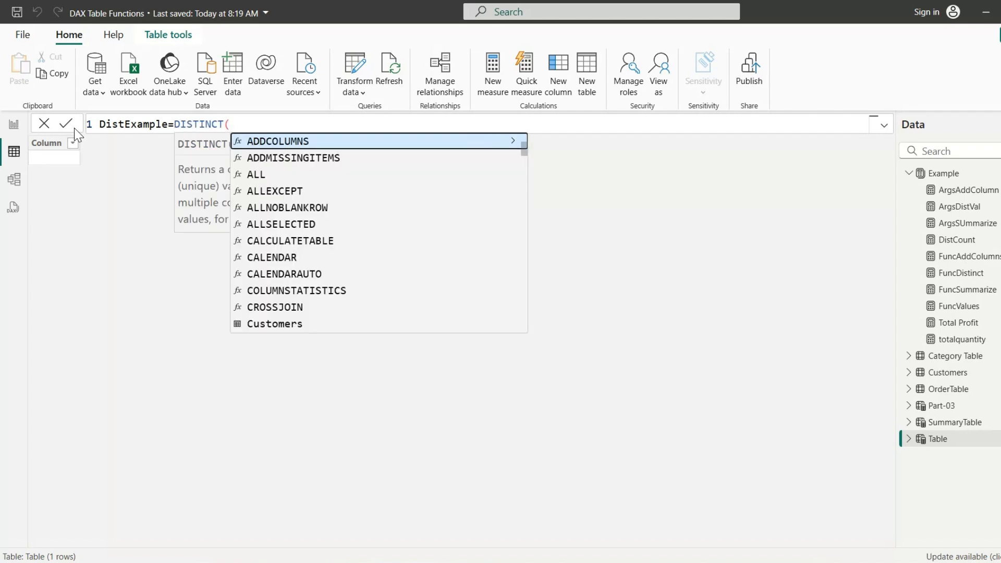
text(cat)
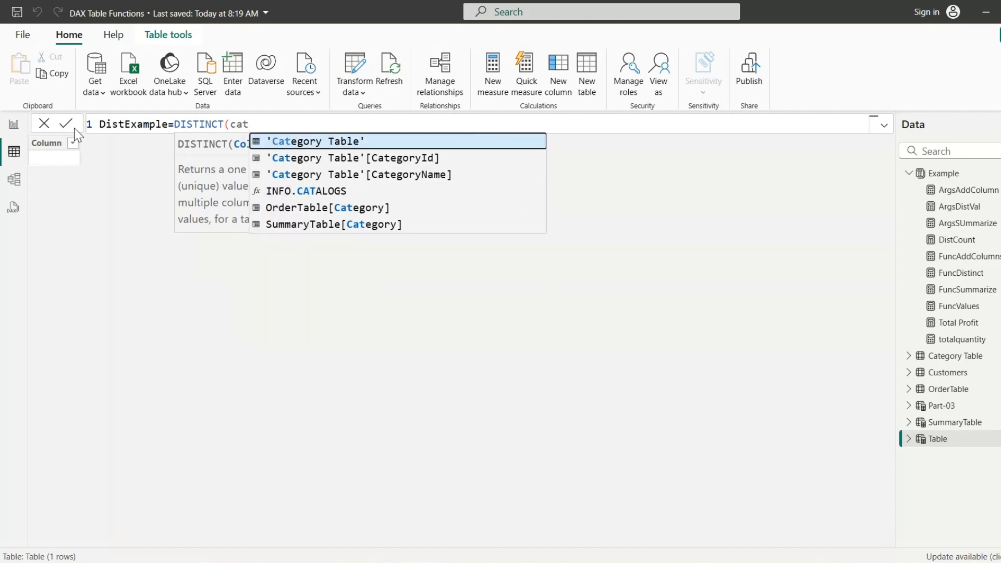
key(Down)
key(Down)
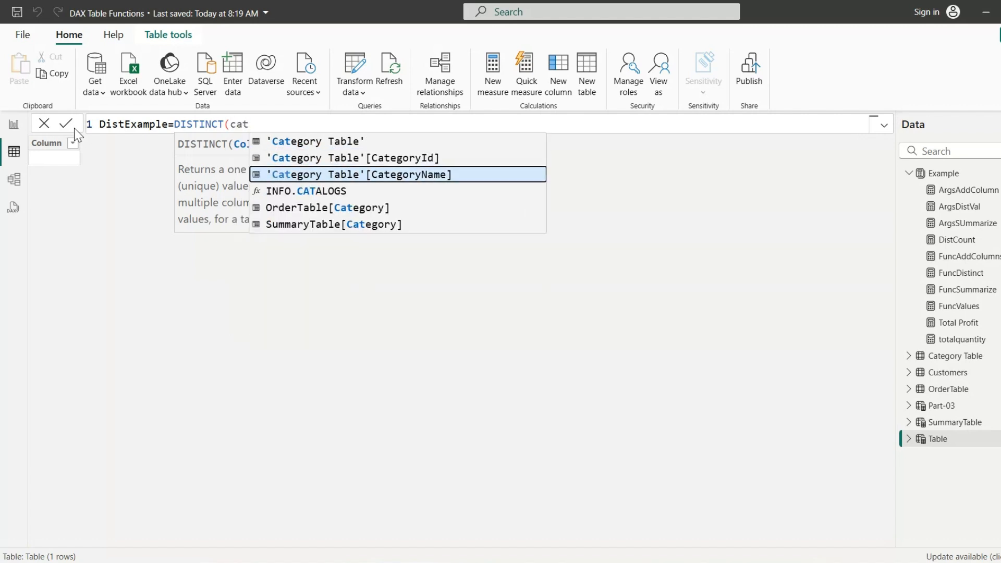
key(Tab)
text())
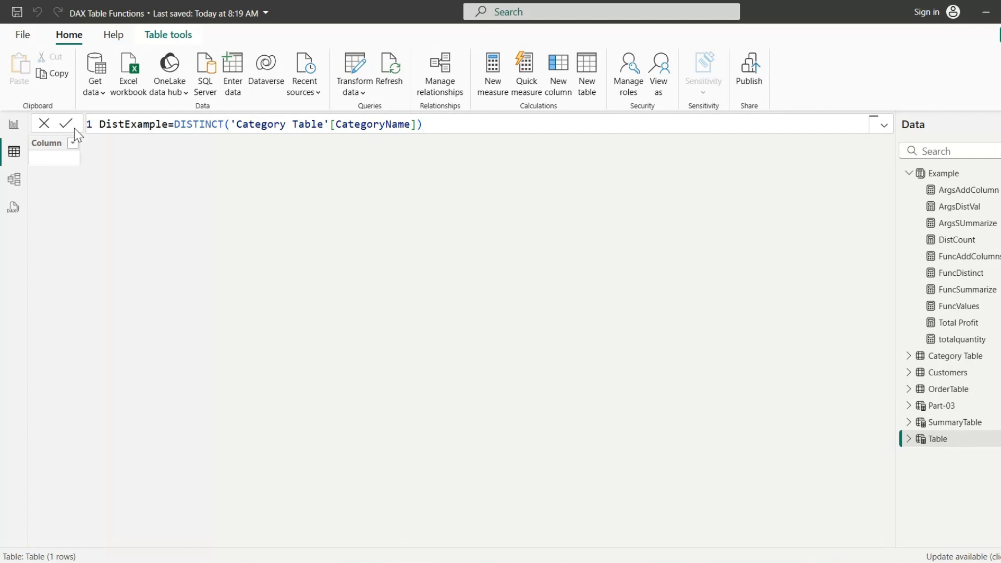
key(Return)
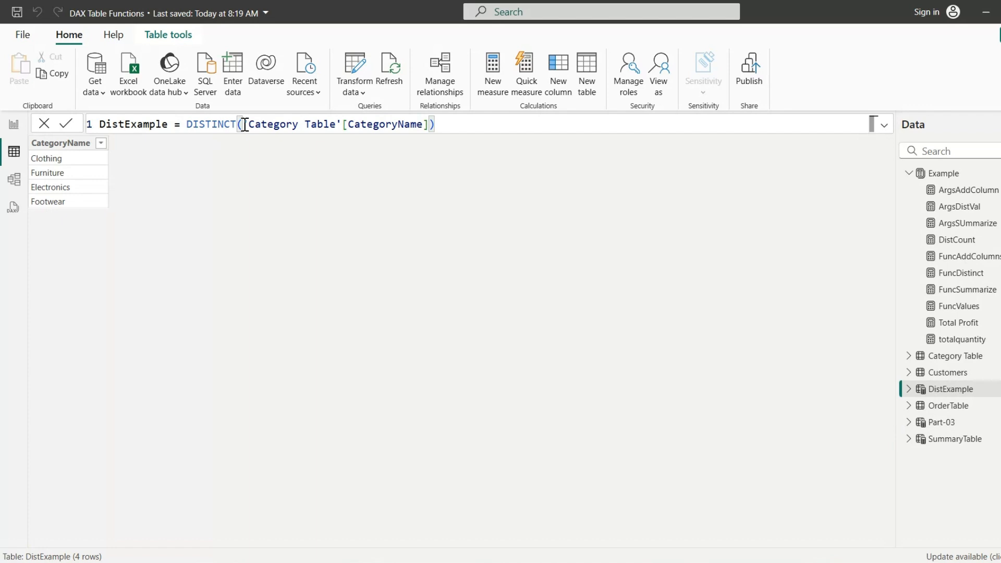
- Replace the column inside DISTINCT in the DistExample formula with OrderTable[Category] and commit it
drag(245, 126, 424, 126)
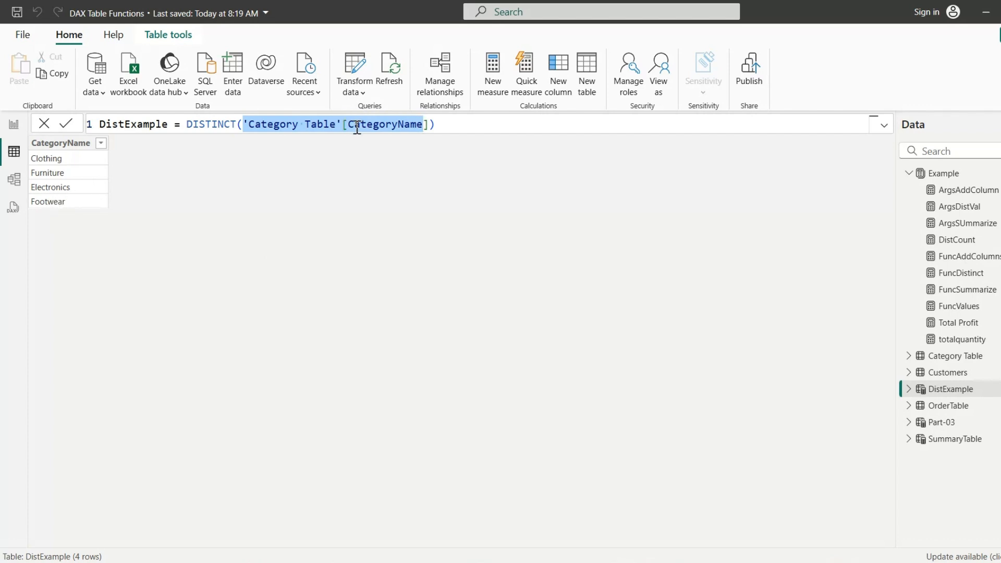
click(428, 124)
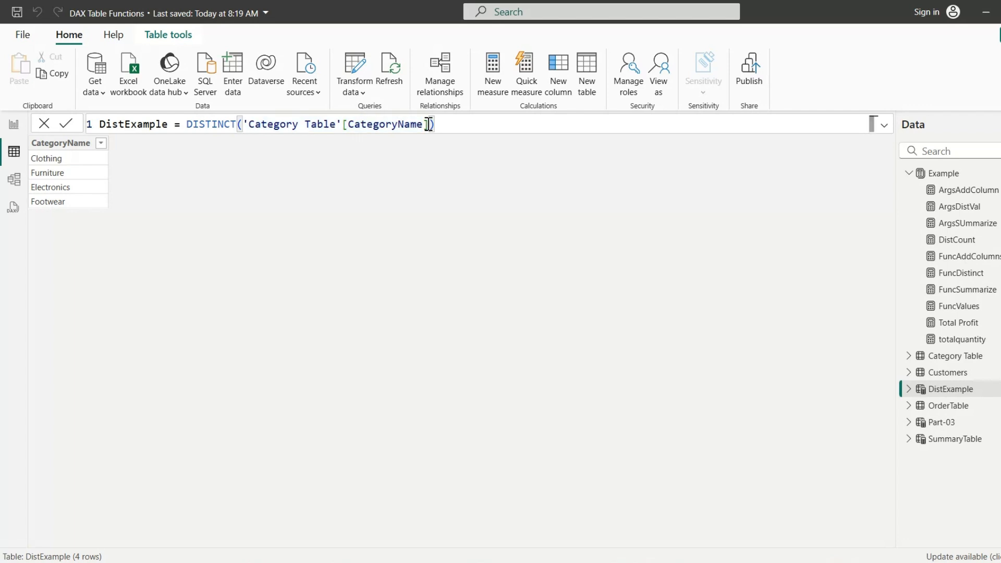
drag(428, 124, 246, 125)
text(or)
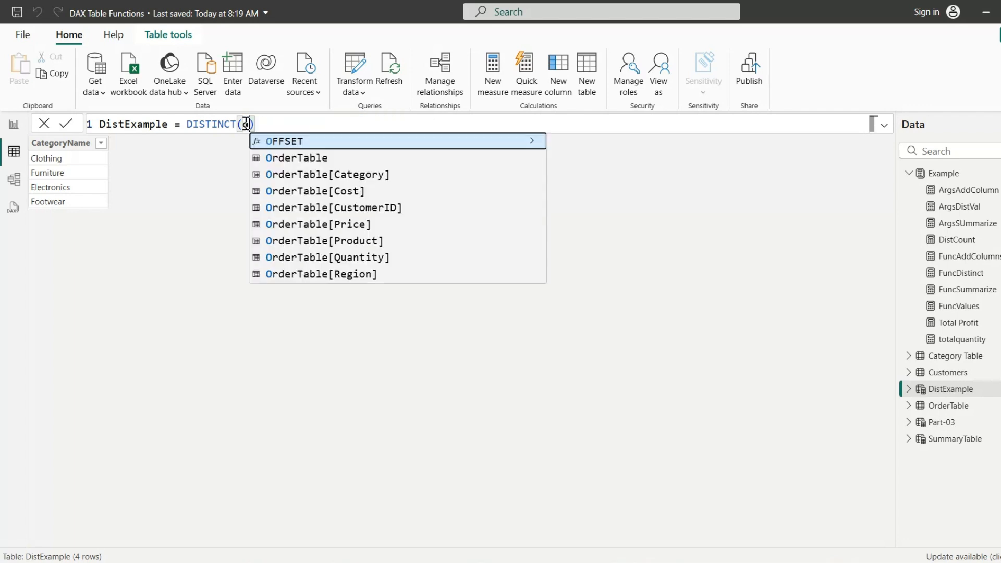
click(355, 209)
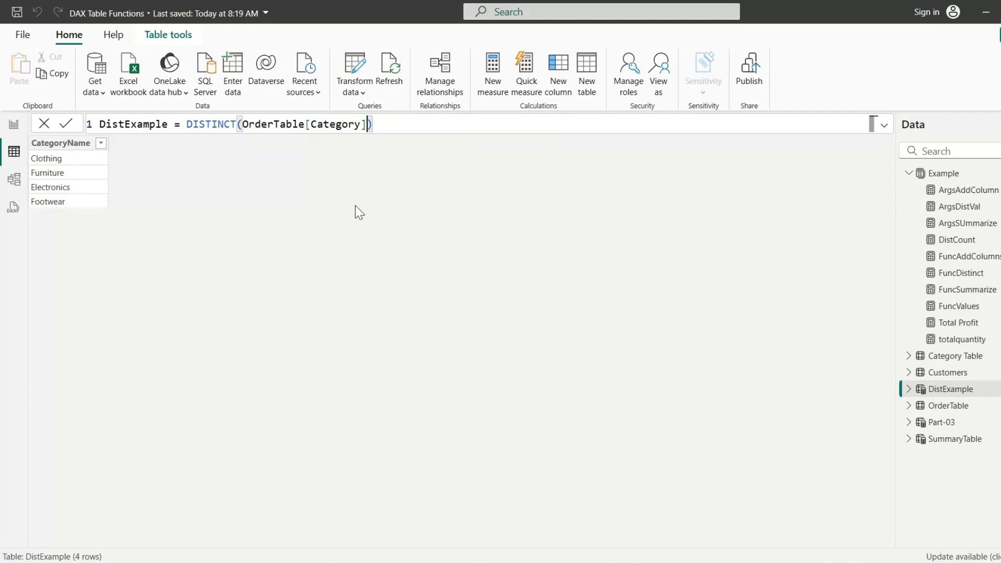
key(Return)
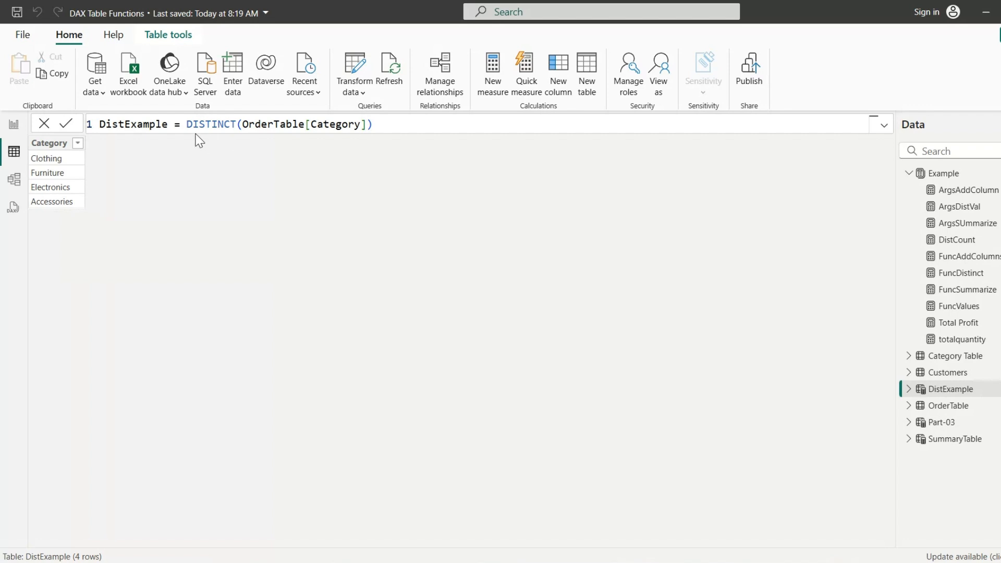
drag(187, 123, 383, 121)
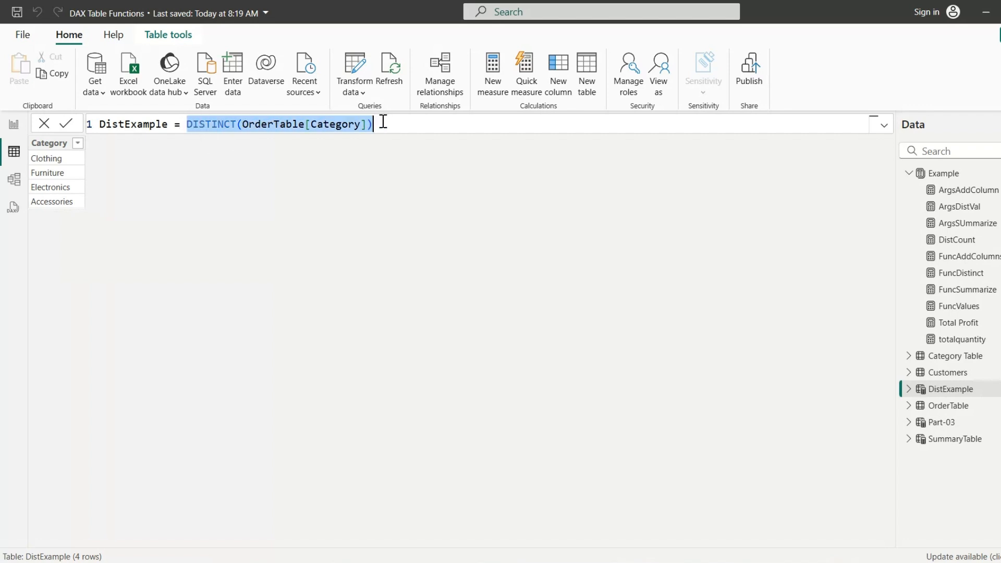
click(383, 122)
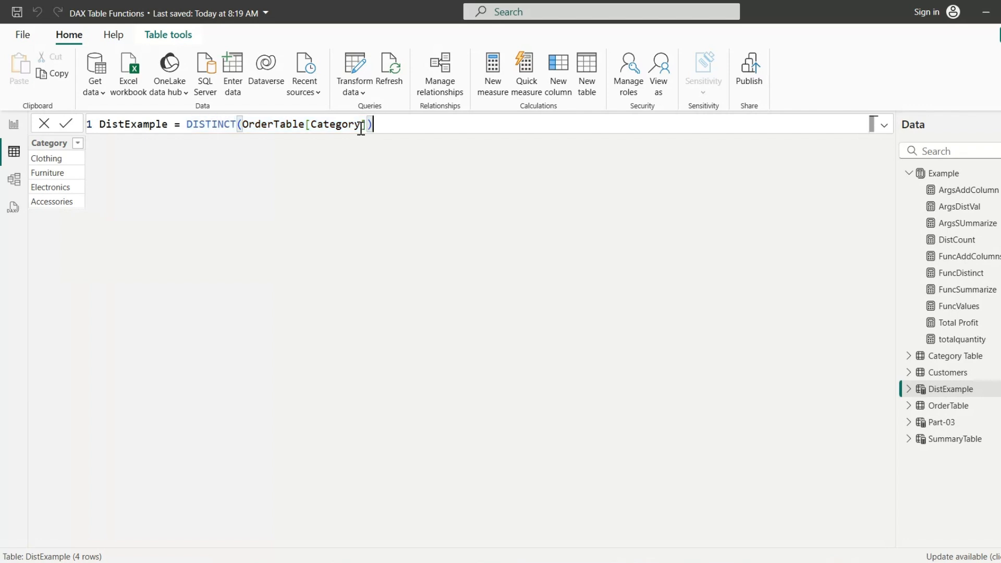
- In the report's DistCount measure, wrap OrderTable in DISTINCT so the formula reads COUNTROWS(DISTINCT(OrderTable))
click(18, 130)
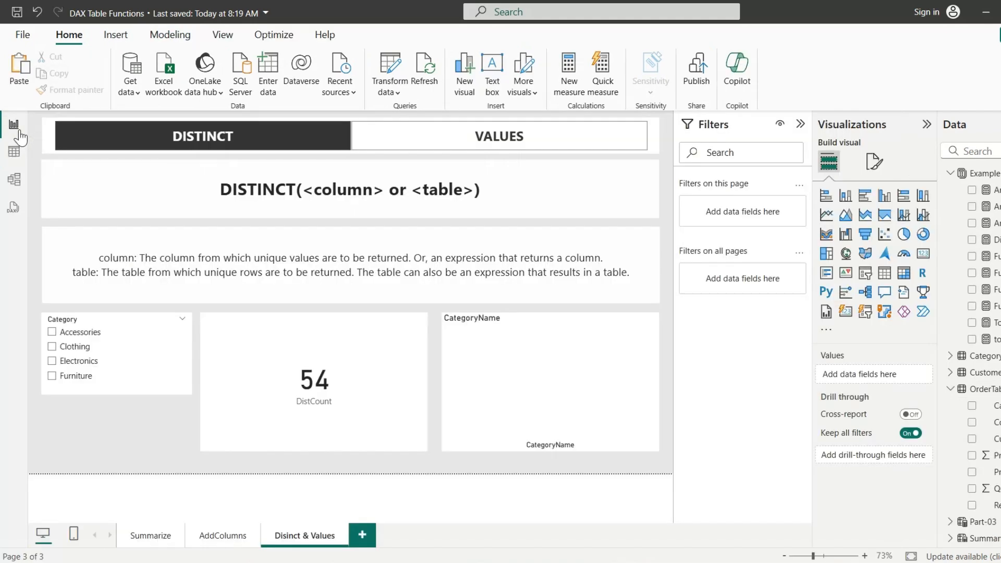
click(997, 242)
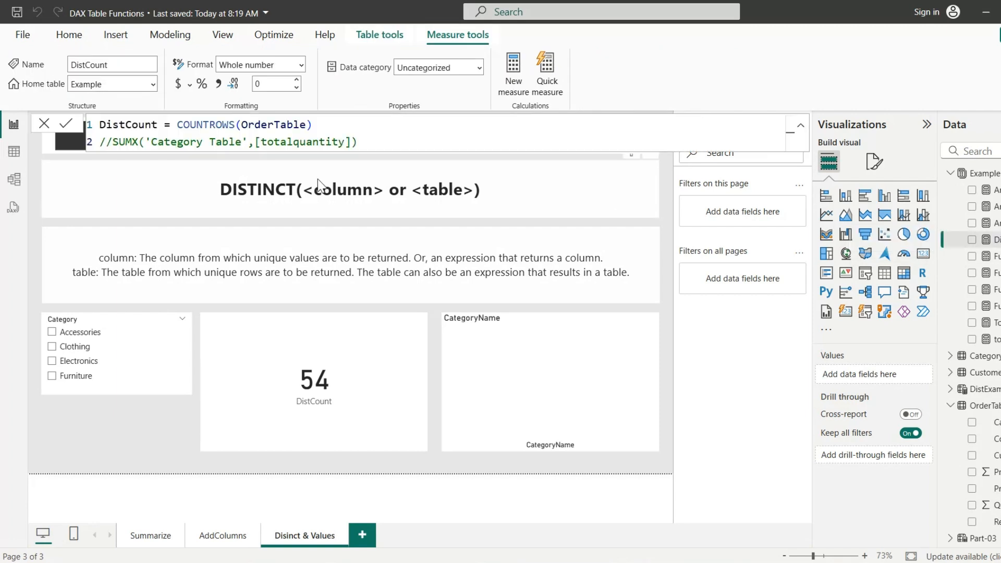
drag(177, 124, 315, 128)
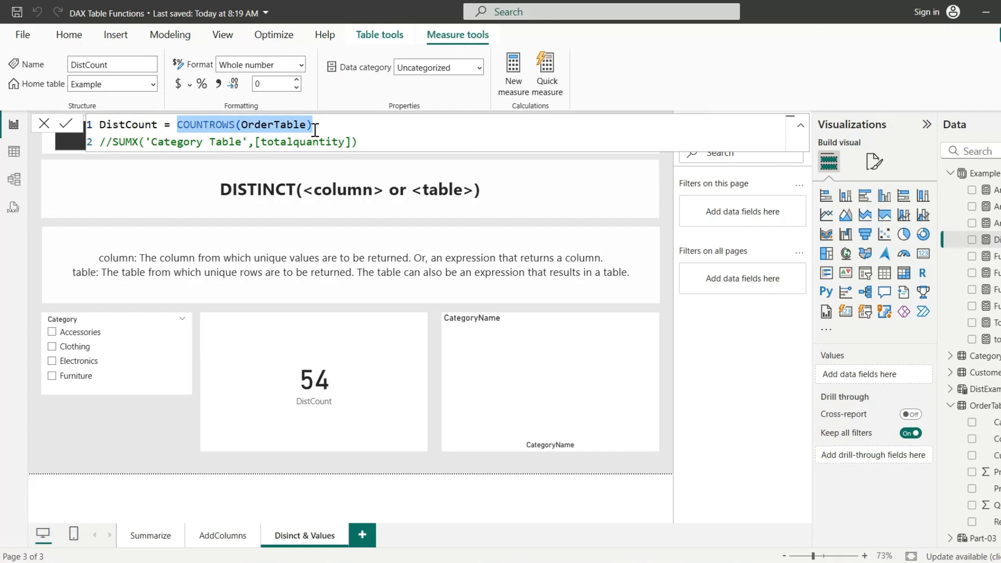
click(345, 328)
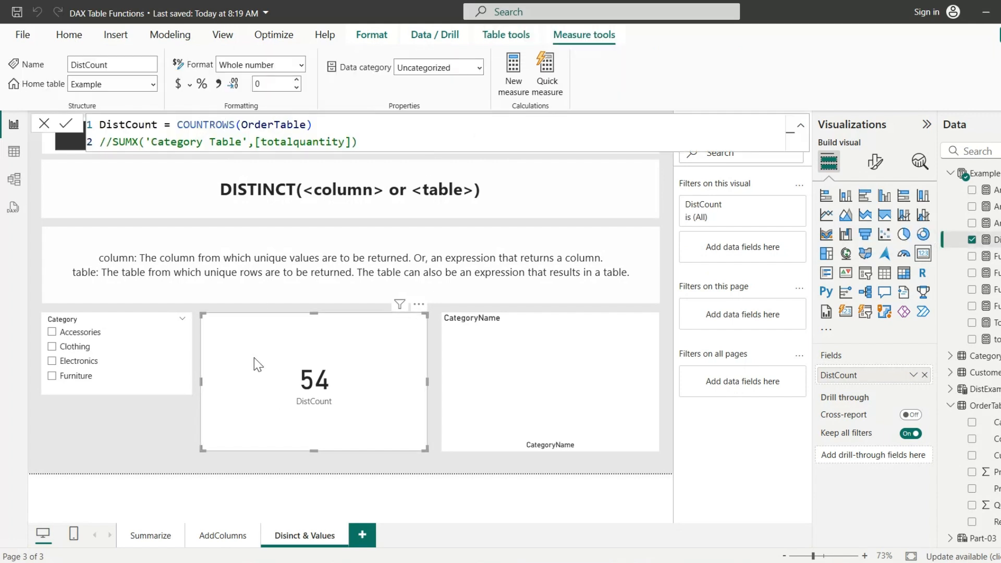
double_click(241, 127)
text(di)
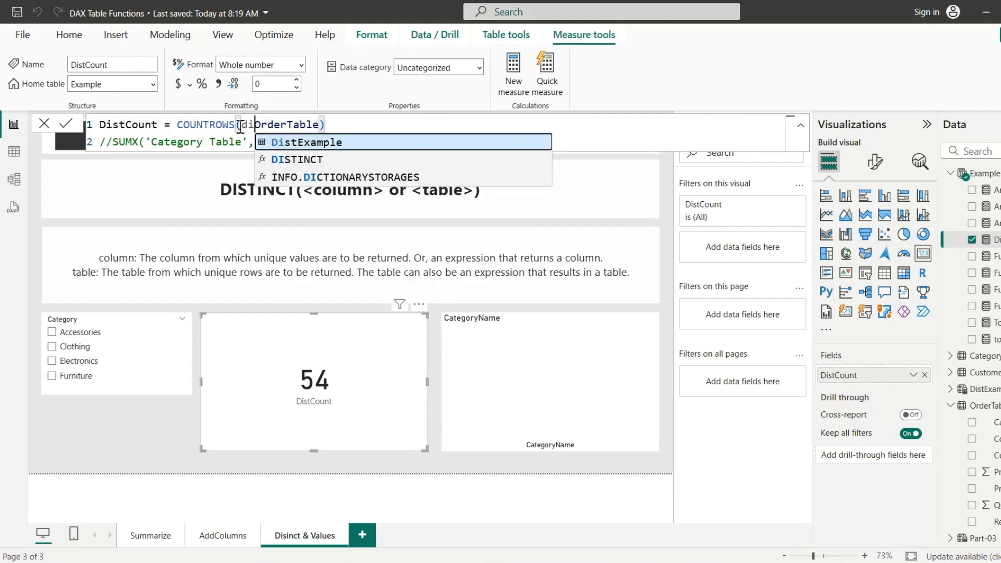
key(Down)
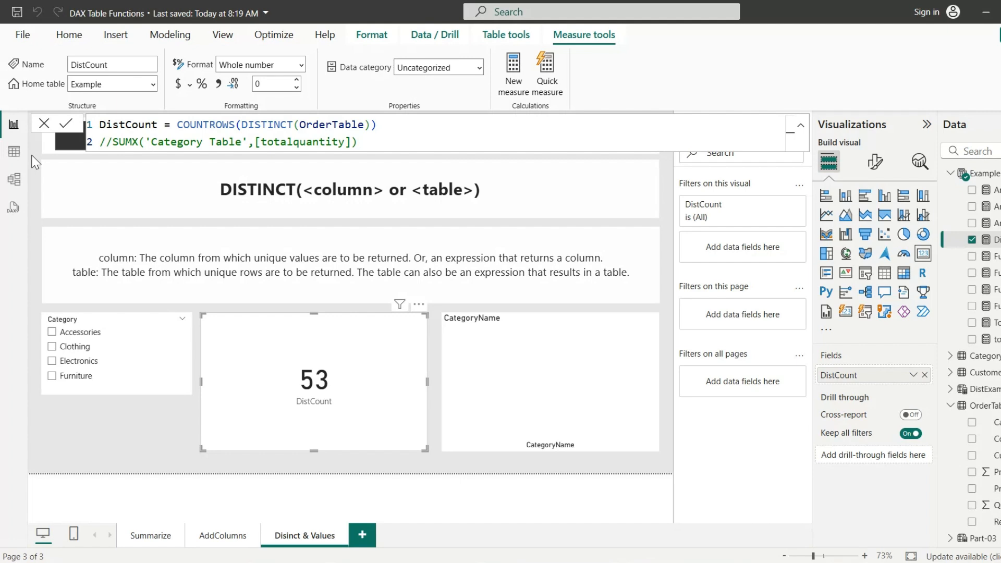
- Examine the OrderTable rows for duplicates and show the VALUES syntax on the Disinct & Values report page
click(14, 154)
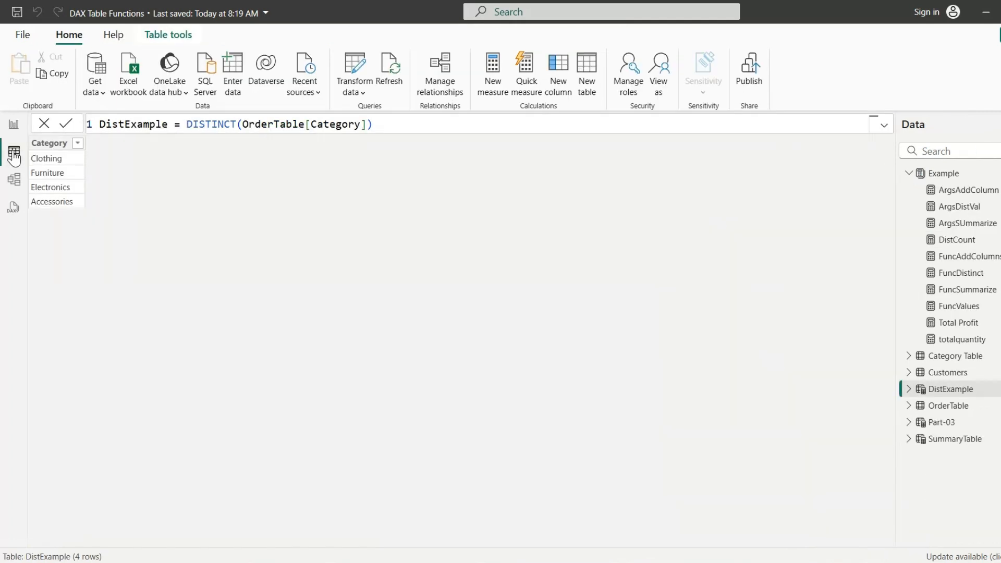
click(951, 406)
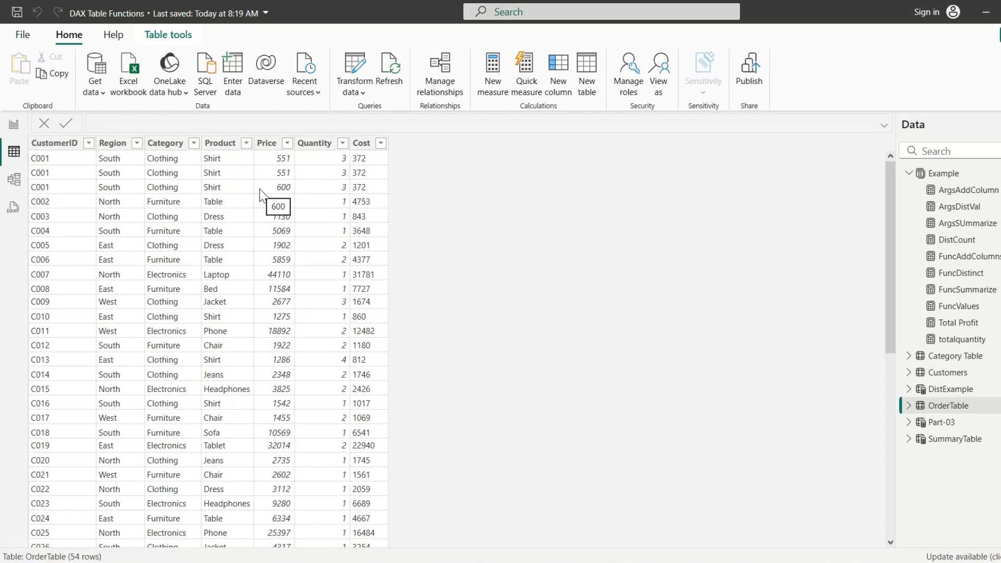
click(13, 126)
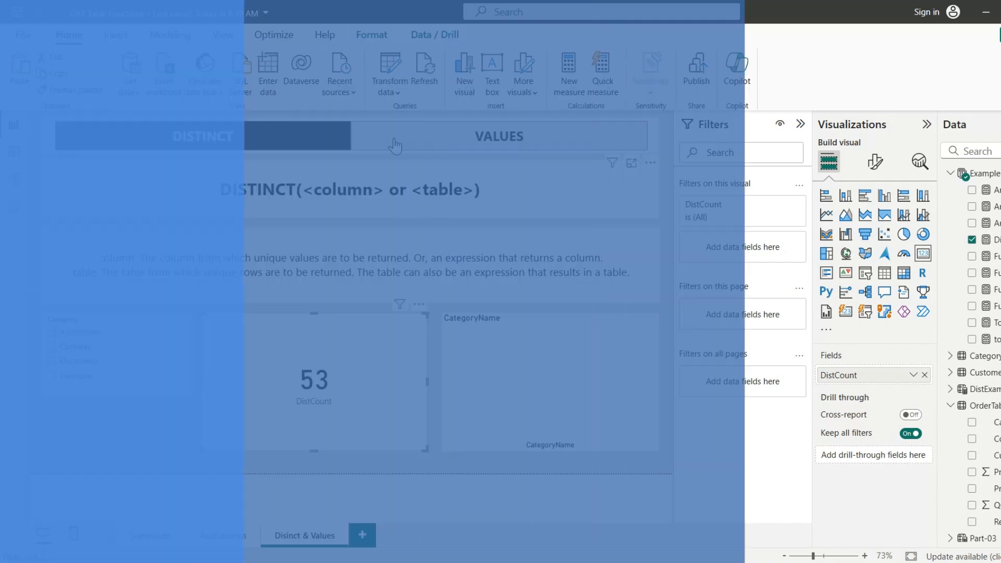
click(395, 146)
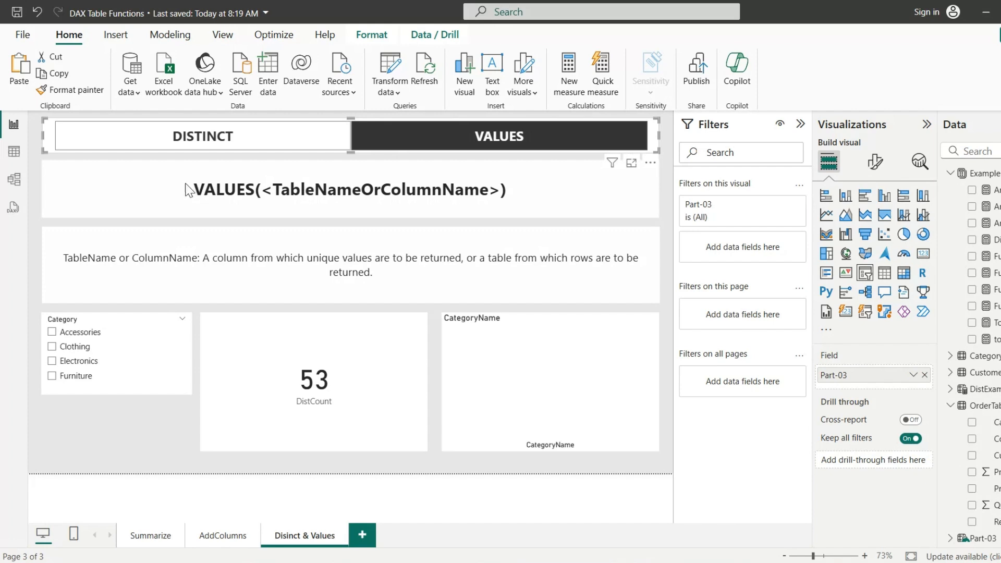
- Change the function in the DistExample table formula to VALUES, keeping OrderTable[Category] as its argument
click(10, 154)
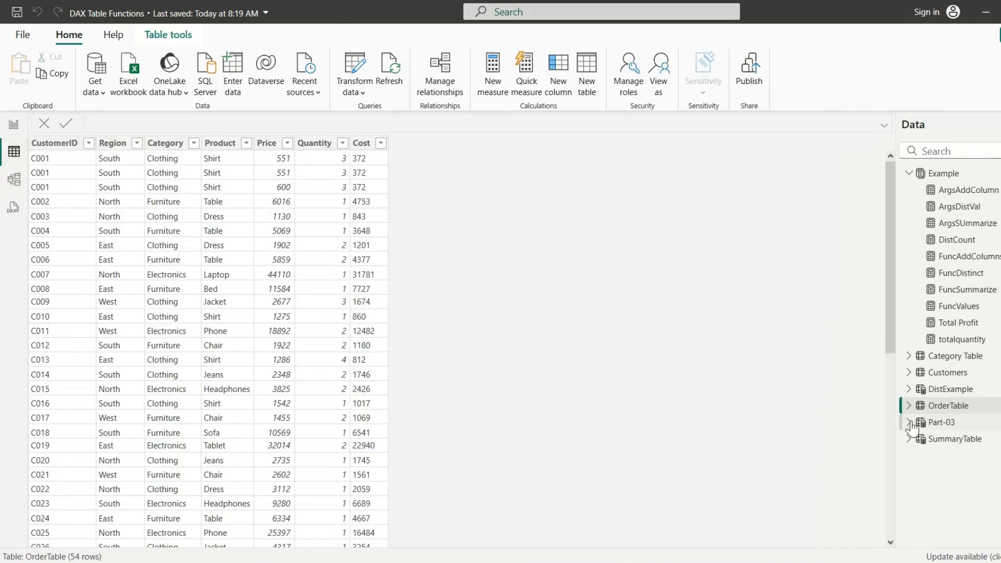
click(954, 392)
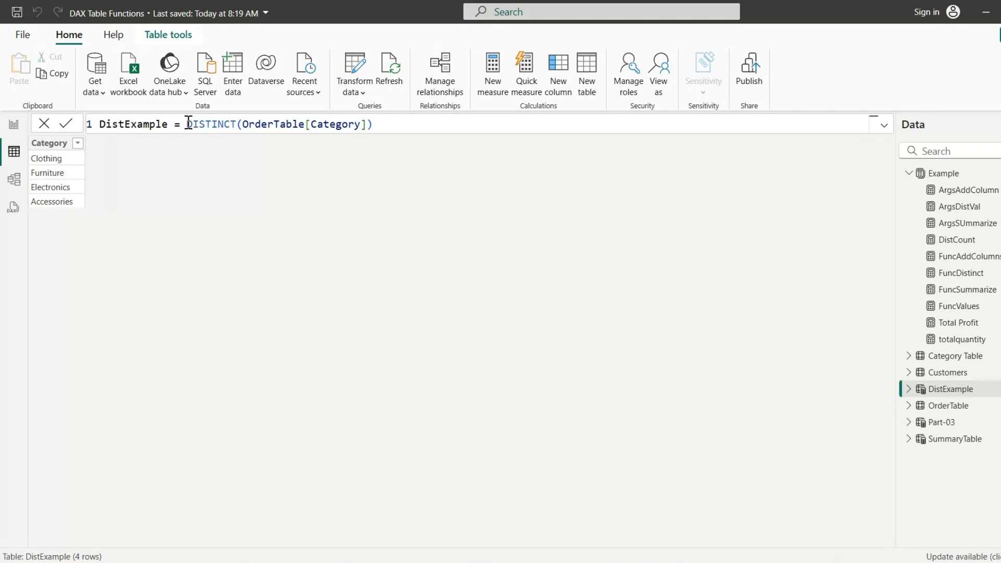
click(244, 124)
drag(244, 124, 368, 124)
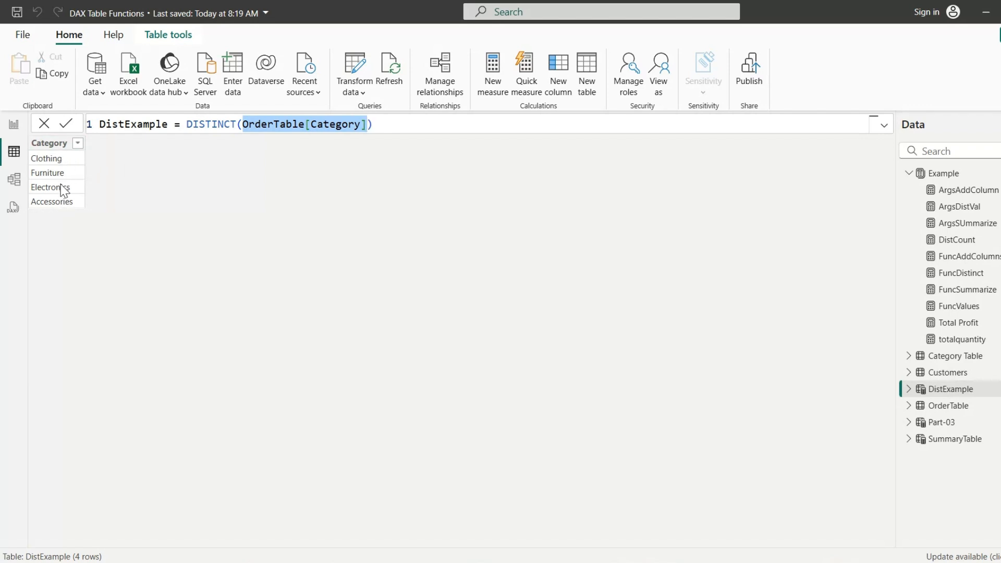
double_click(211, 124)
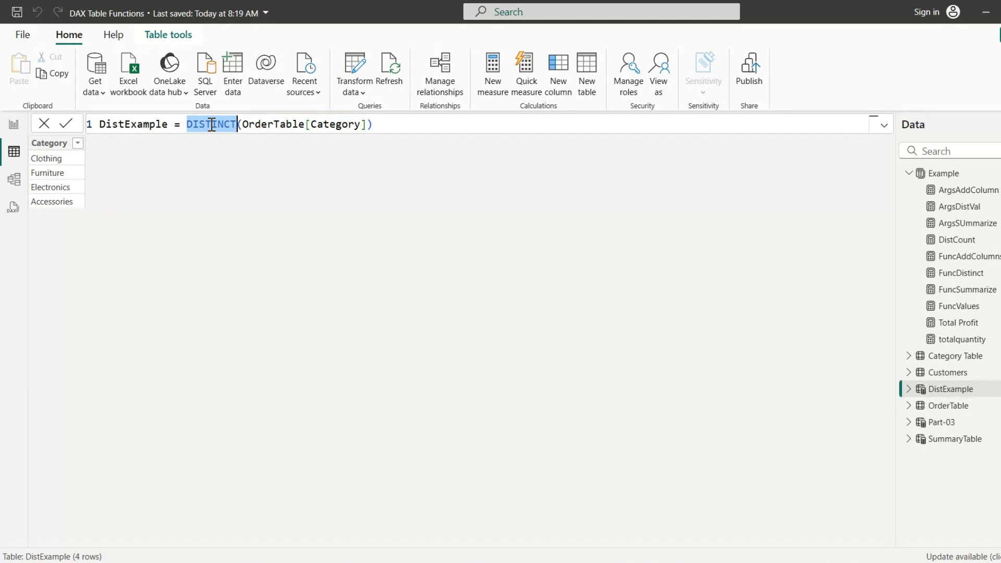
text(V)
key(Down)
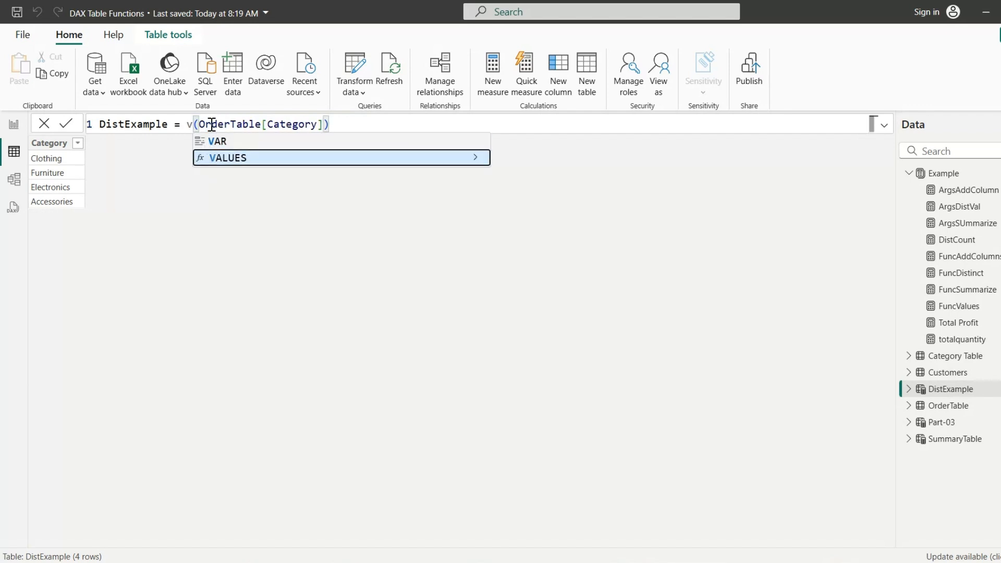
key(Tab)
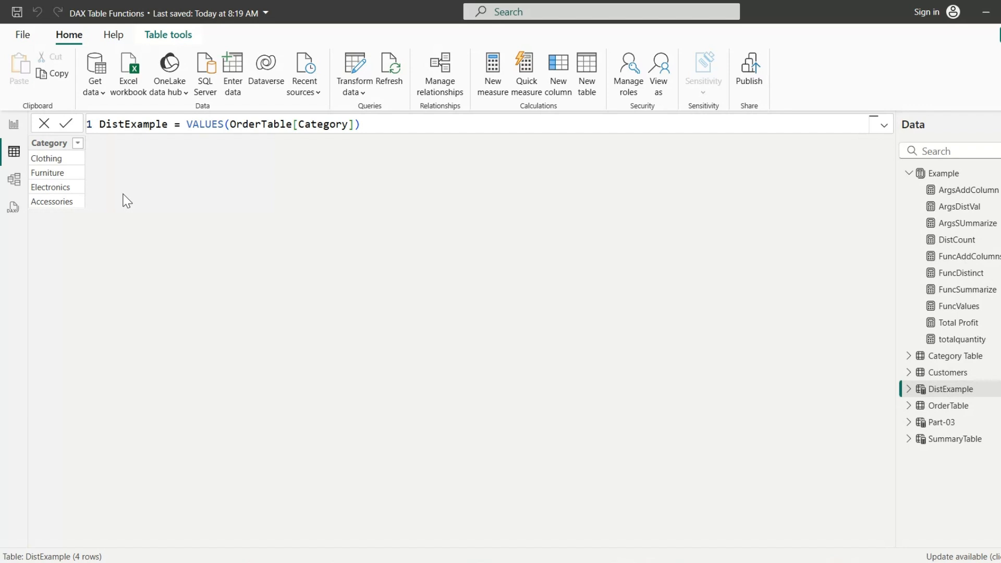
- Change the DistExample table formula to DISTINCT('Category Table'[CategoryName]) and commit it
double_click(208, 124)
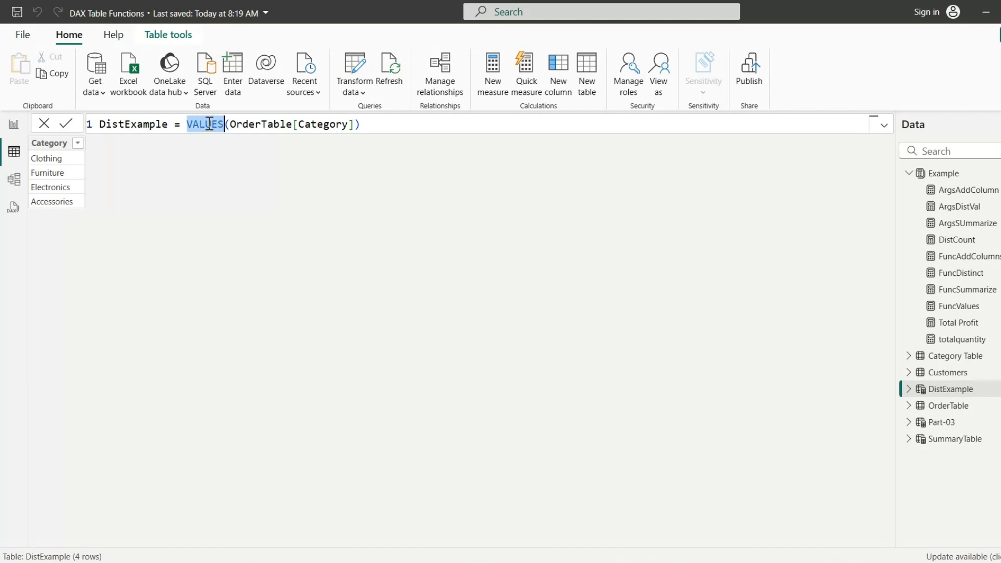
text(dis)
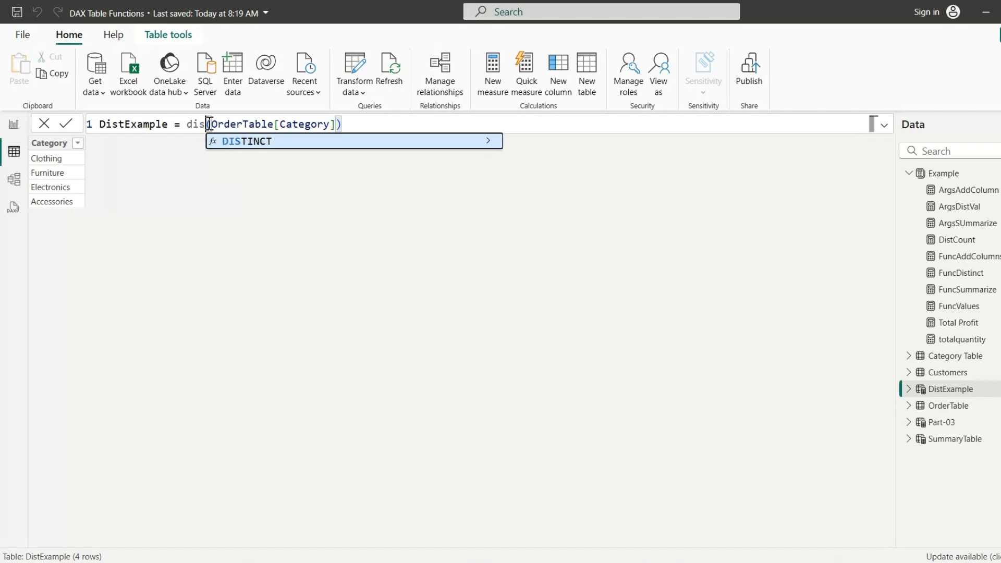
key(Tab)
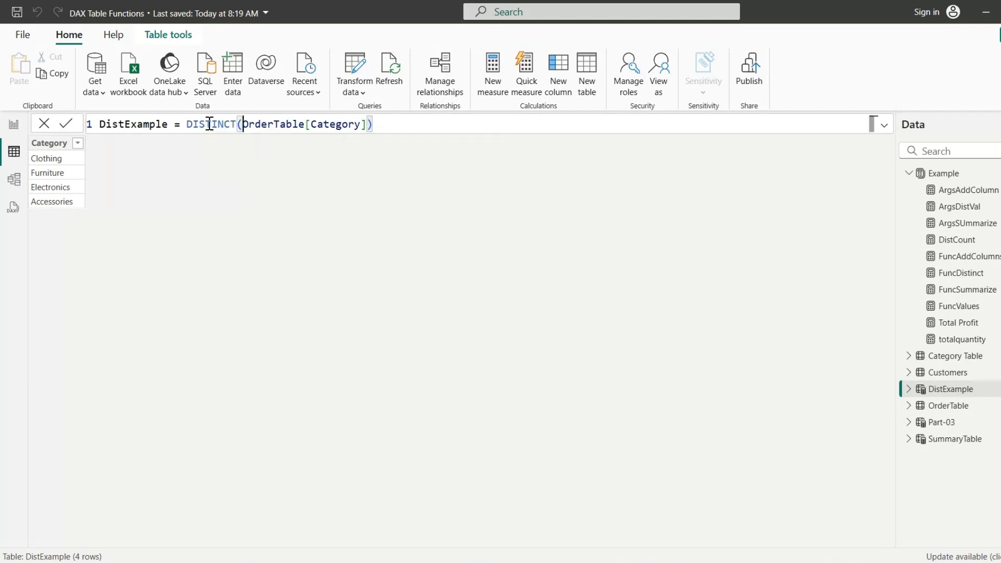
click(367, 124)
drag(367, 124, 244, 123)
text(ca)
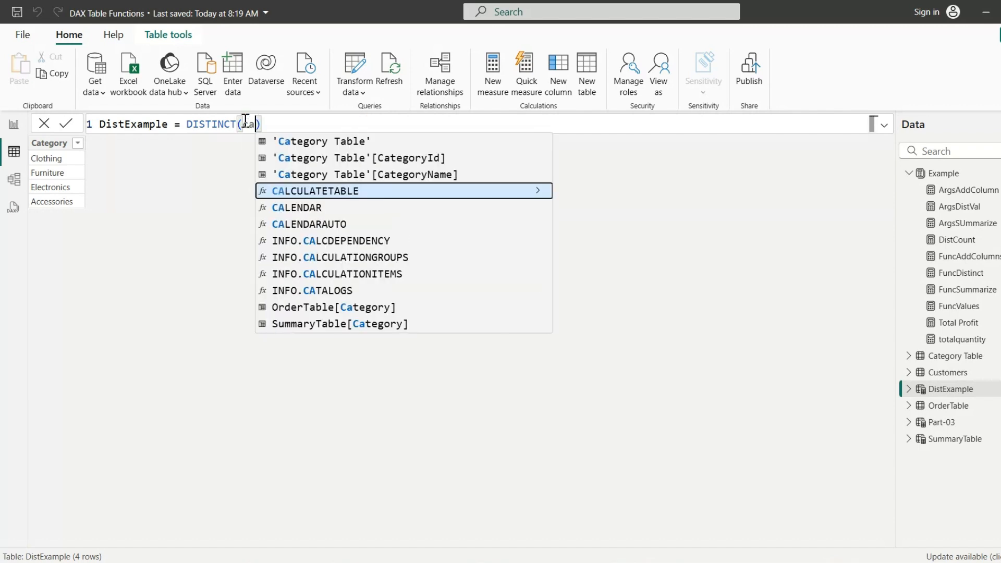
click(375, 176)
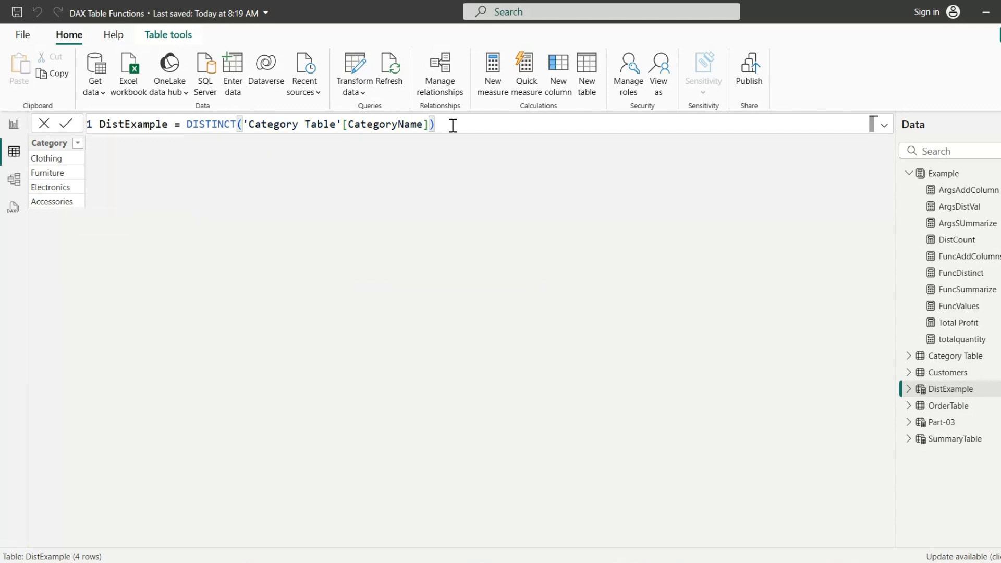
key(Return)
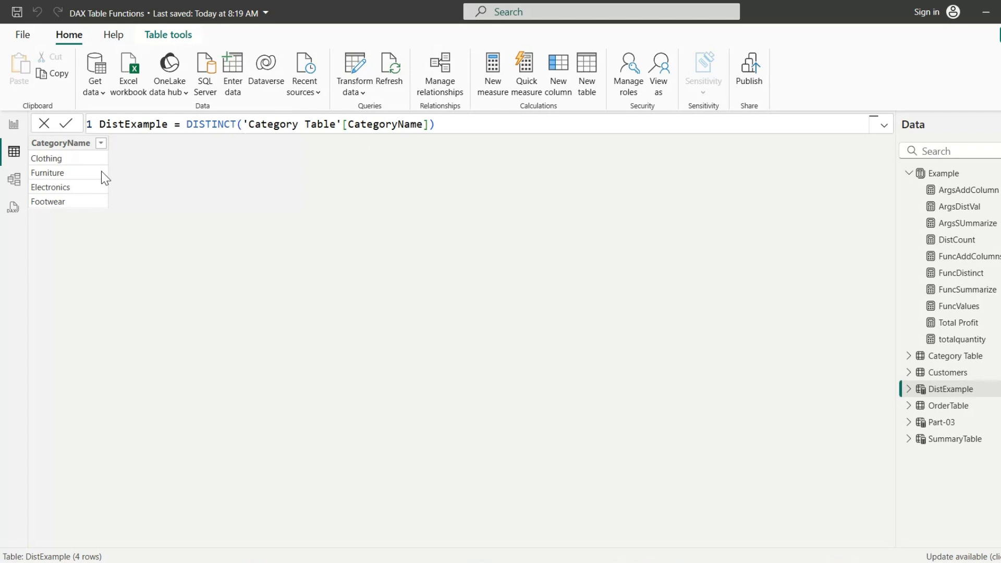
- Replace DISTINCT with VALUES in the DistExample formula, keeping 'Category Table'[CategoryName] as the argument, and commit it
double_click(228, 127)
text(v)
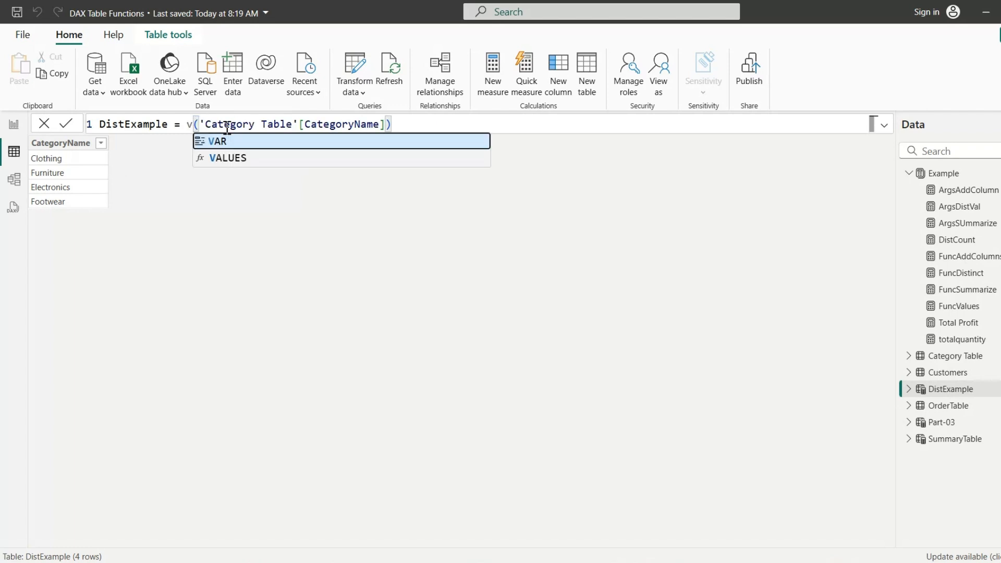
key(Down)
key(Tab)
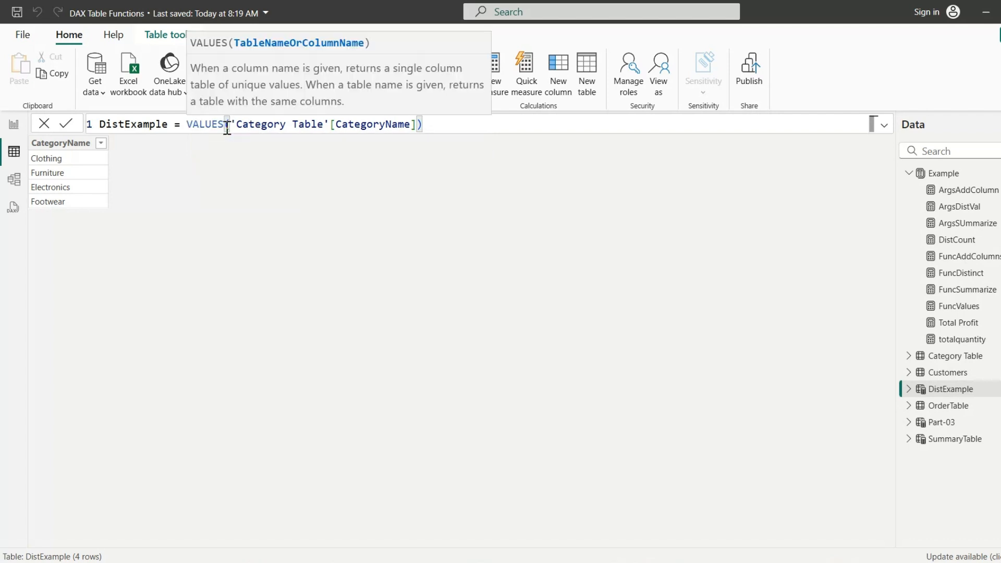
key(Return)
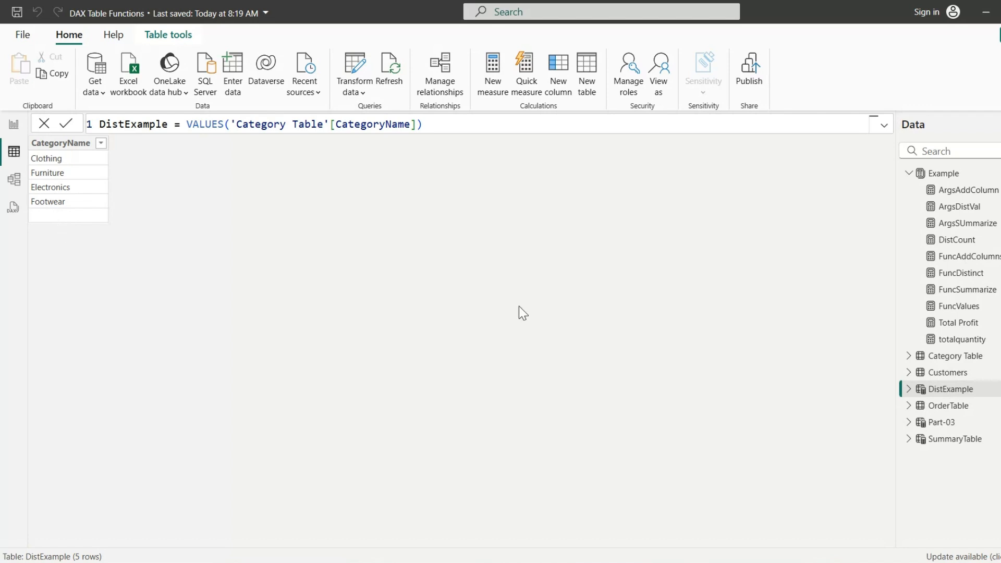
- Compare the Category Table rows with DistExample and examine the relationship between Category Table and OrderTable in the model
click(957, 357)
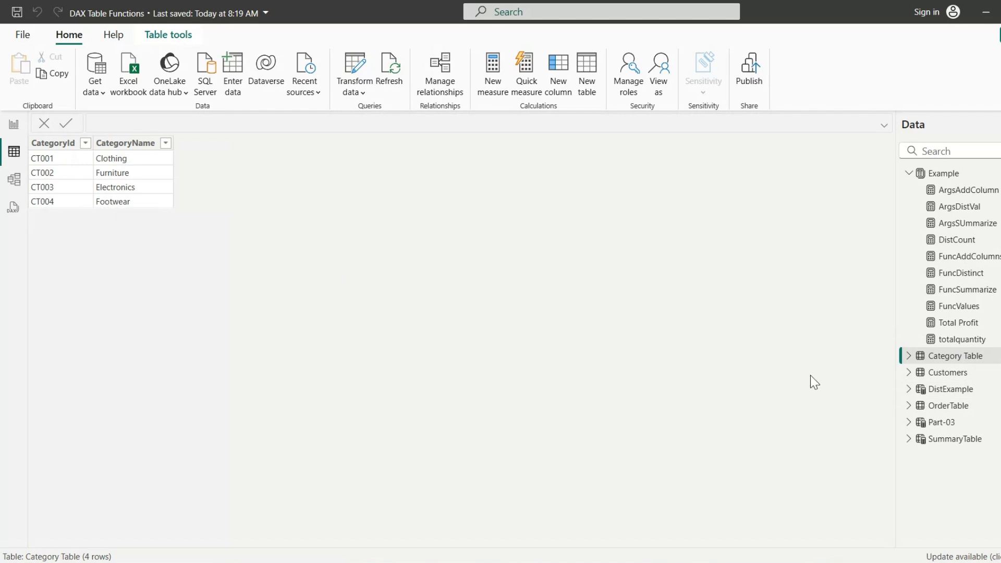
click(950, 390)
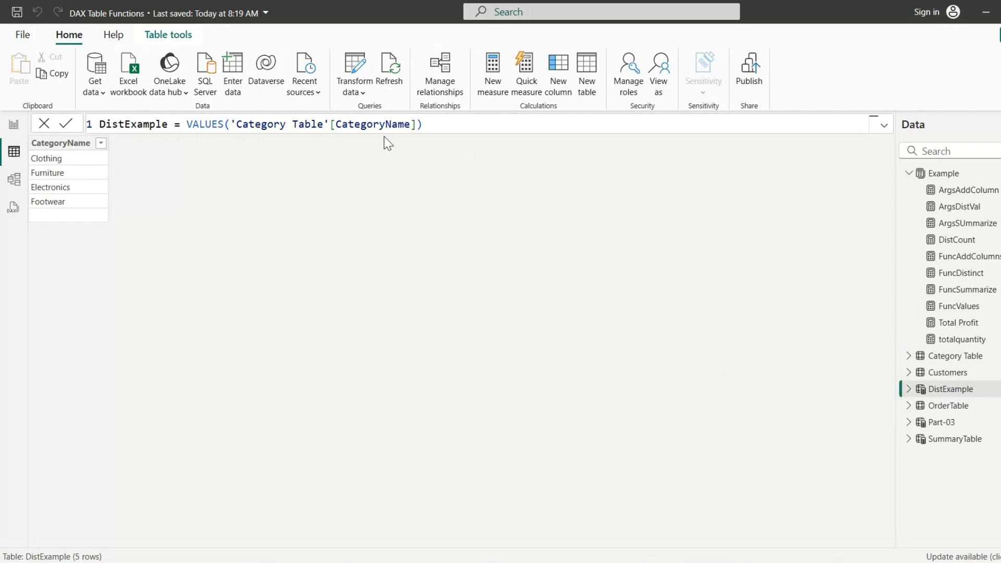
double_click(371, 125)
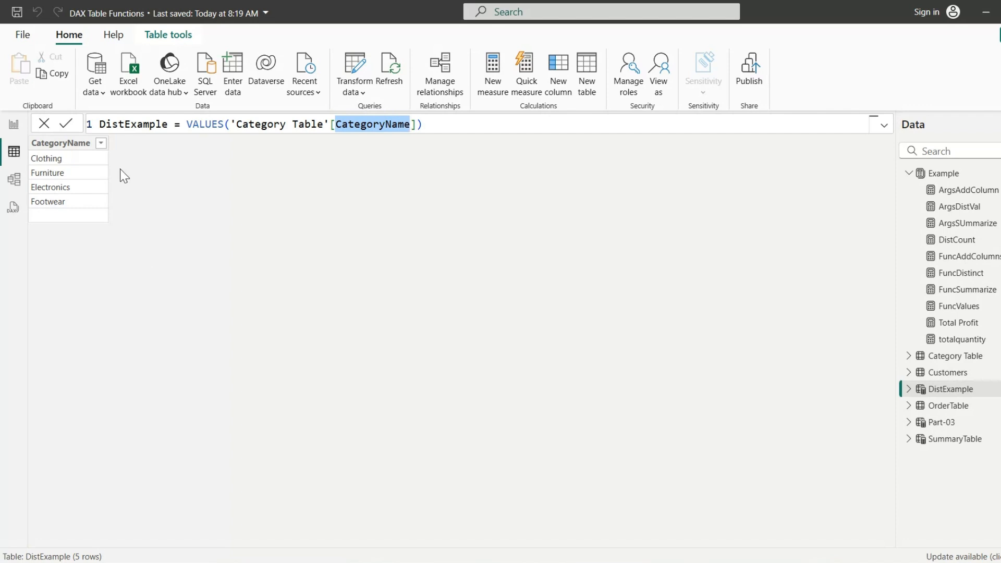
click(14, 179)
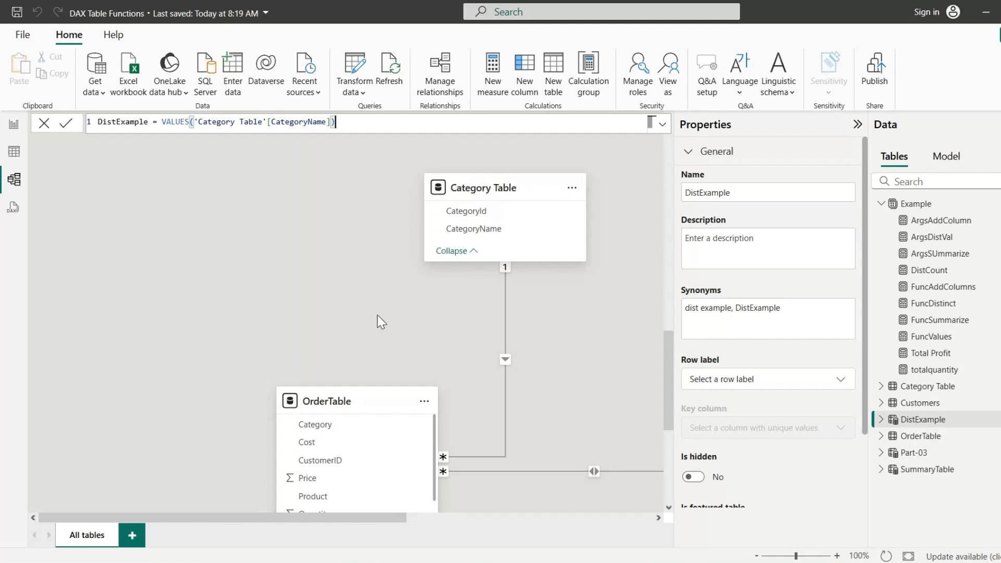
click(14, 151)
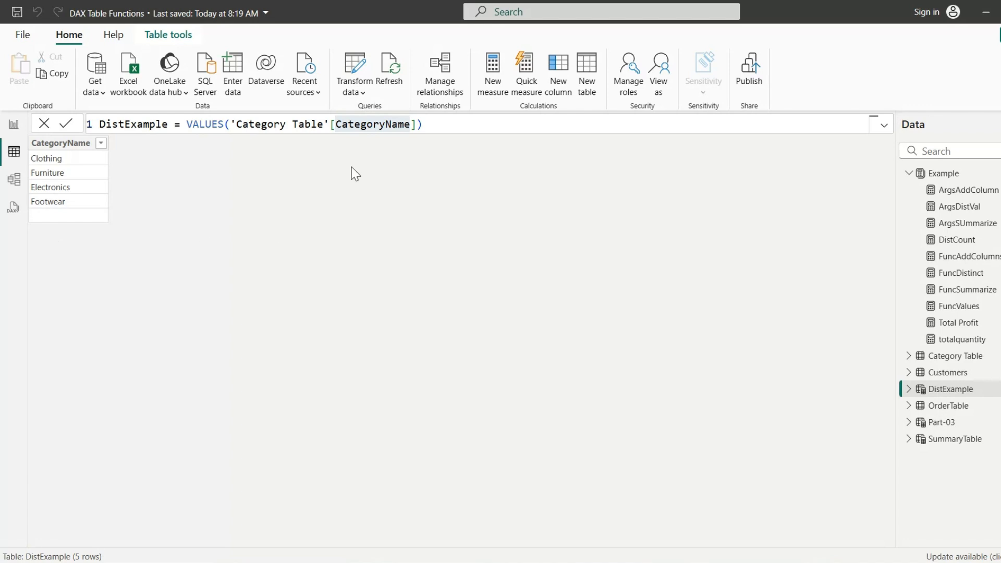
- Remove the CategoryName column from the DistExample argument so the formula reads VALUES('Category Table'), and commit it
click(419, 124)
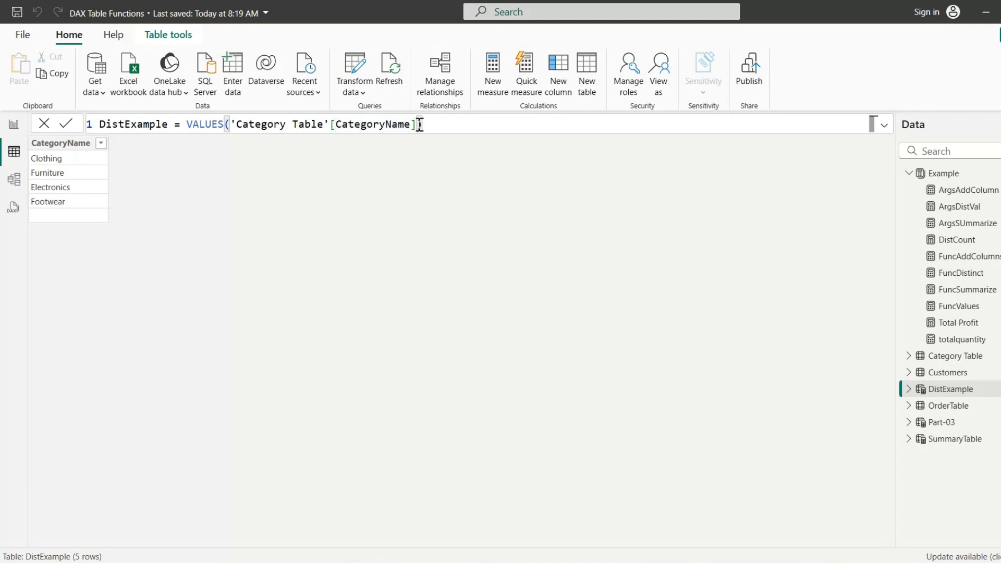
drag(419, 124, 332, 125)
key(BackSpace)
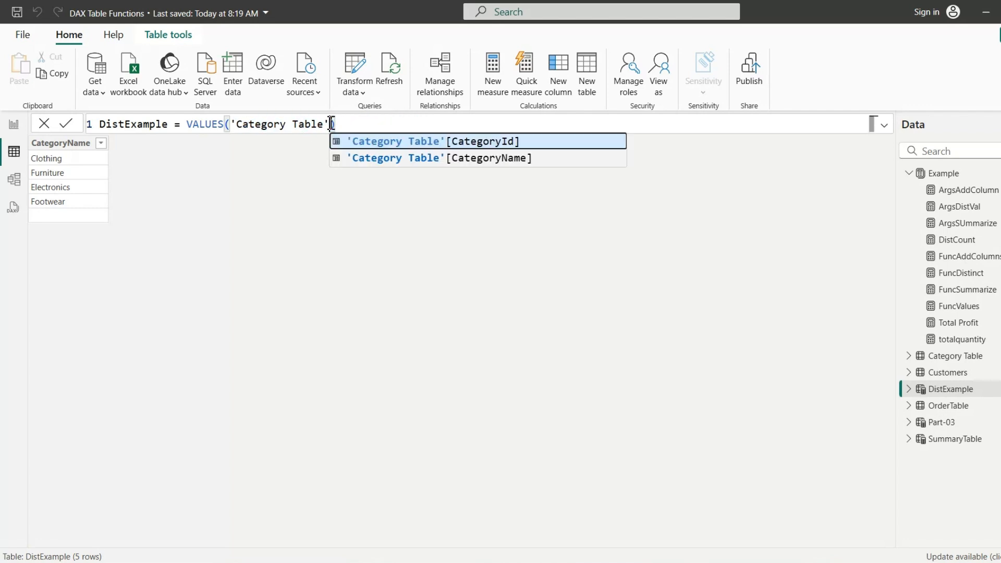
click(346, 124)
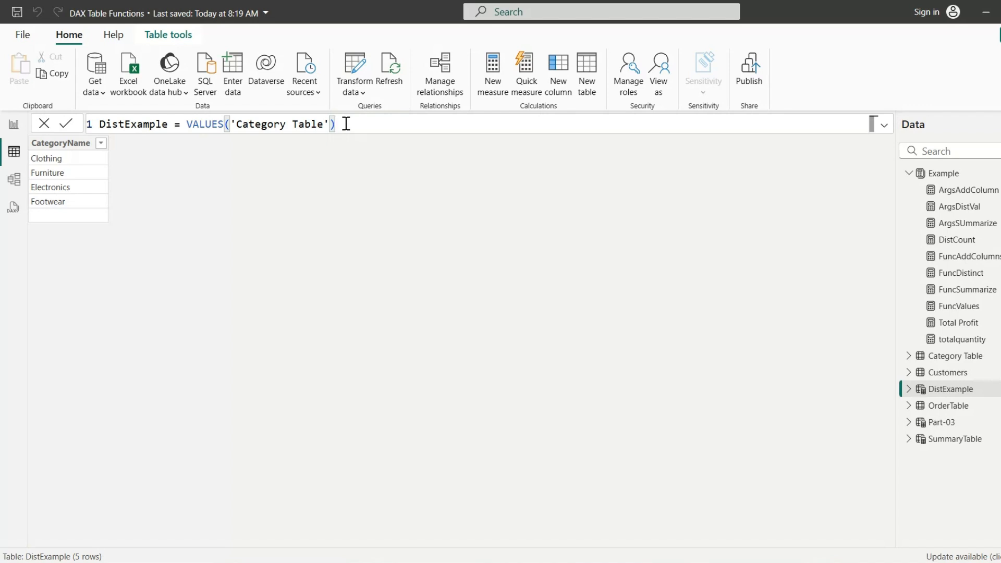
key(Return)
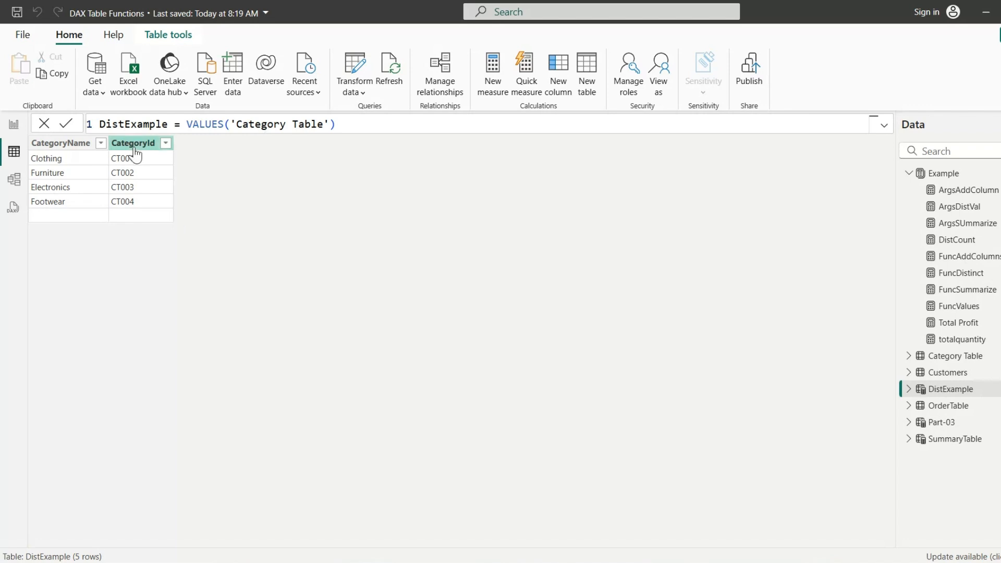
- In the report's DistCount measure, uncomment the line SUMX('Category Table',[totalquantity]) and leave COUNTROWS(VALUES(OrderTable)) commented out
click(5, 124)
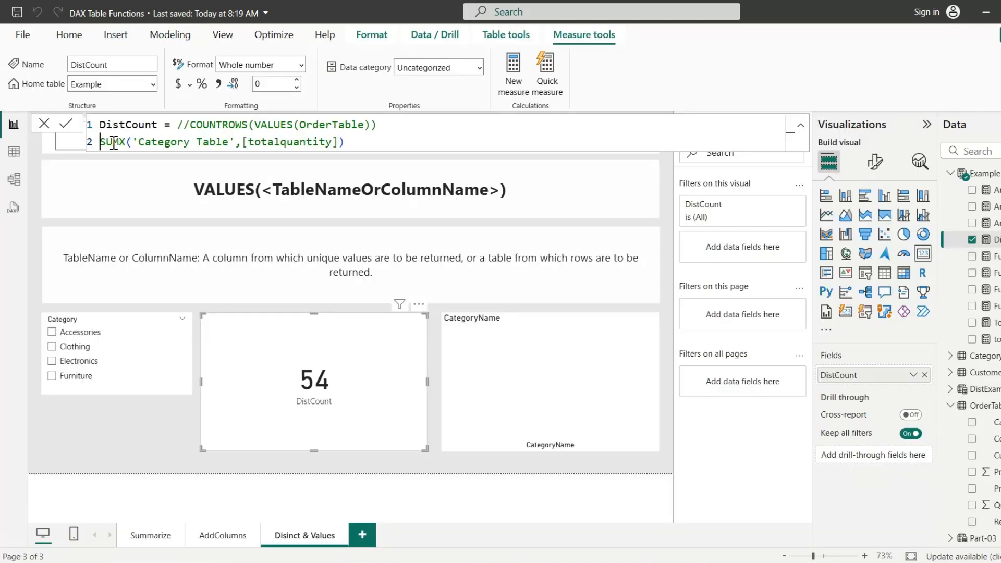
click(358, 146)
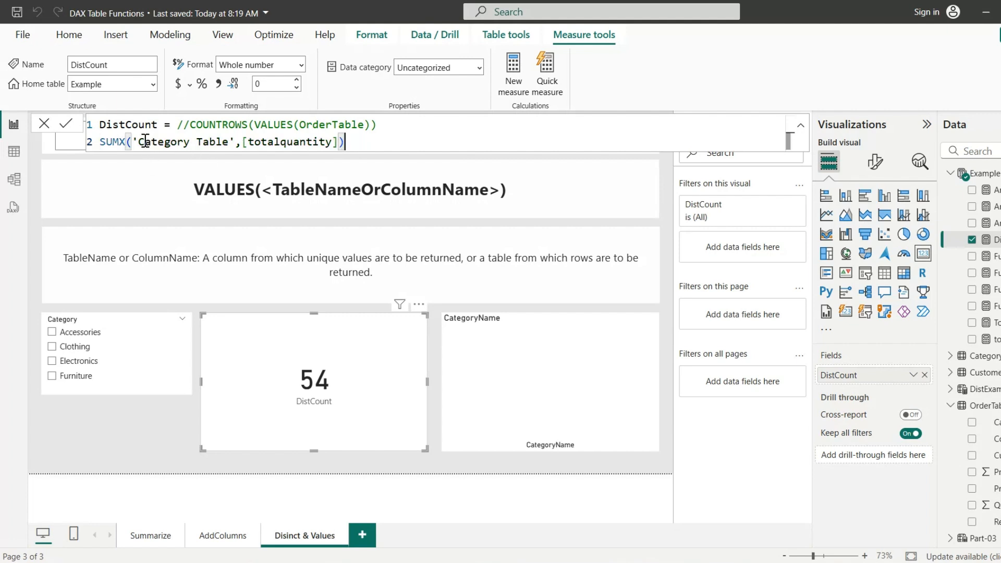
drag(133, 142, 231, 142)
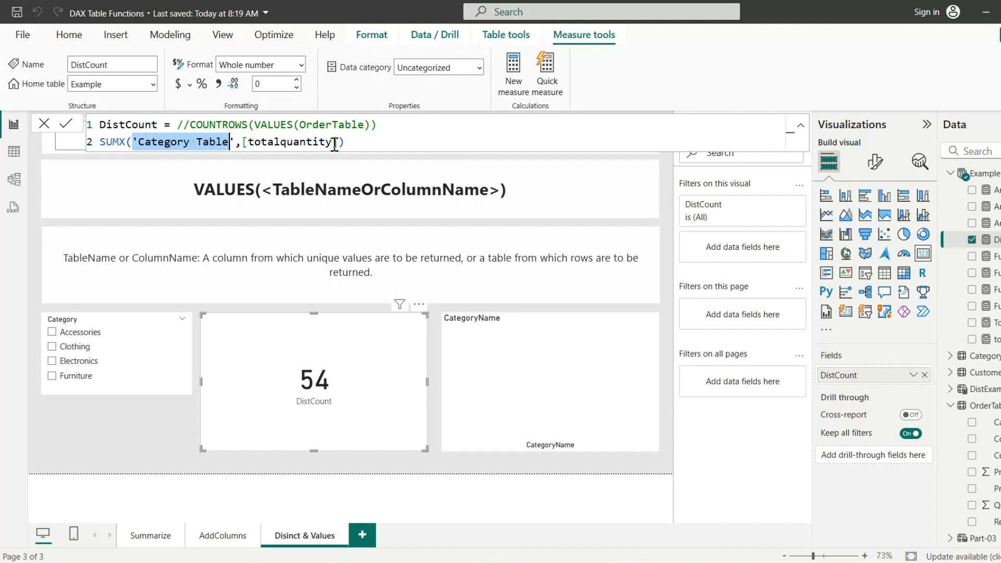
click(358, 142)
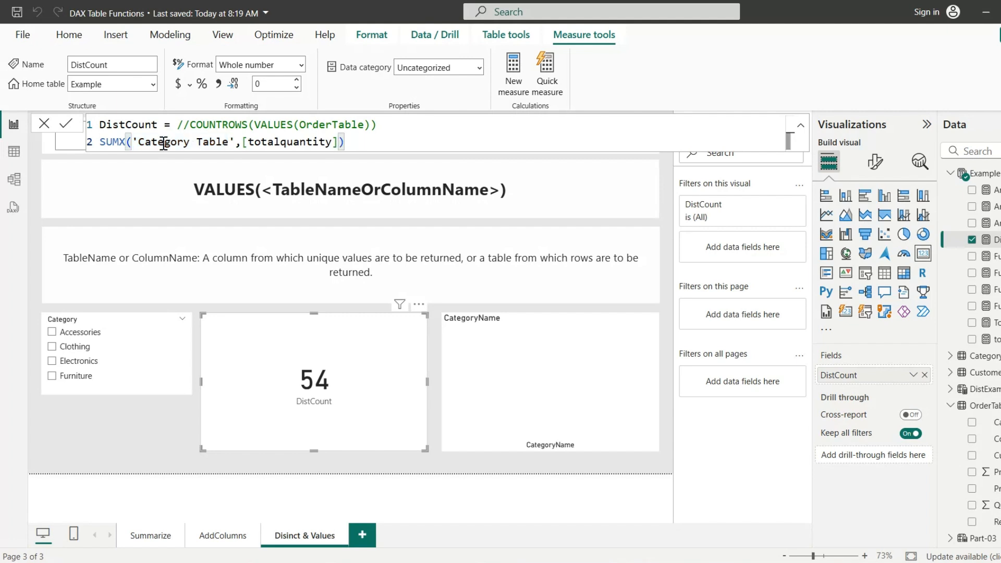
click(249, 142)
drag(249, 142, 336, 141)
- Inspect the totalquantity measure's formula and return to the SUMX line of the DistCount measure
click(993, 339)
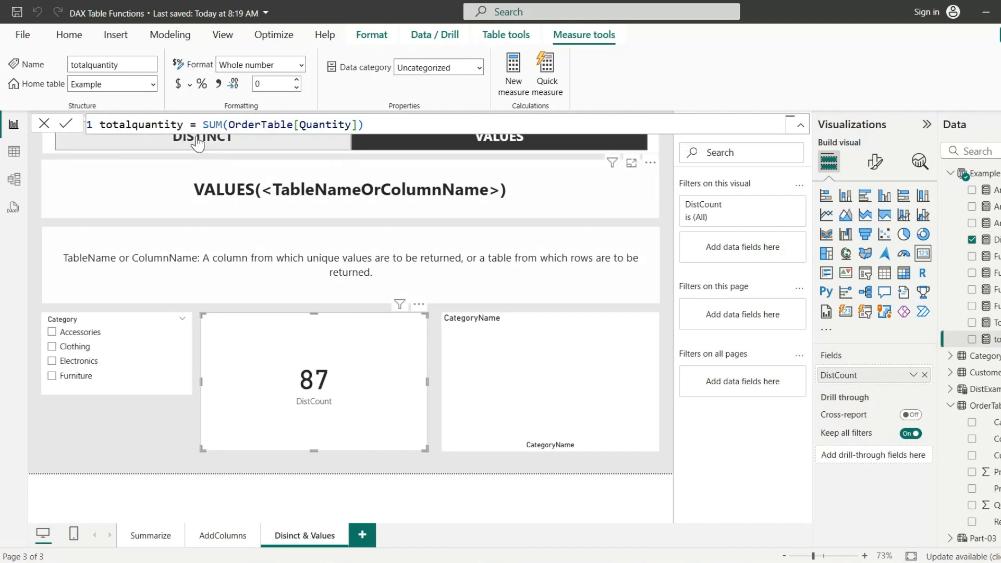
drag(202, 124, 373, 124)
click(988, 239)
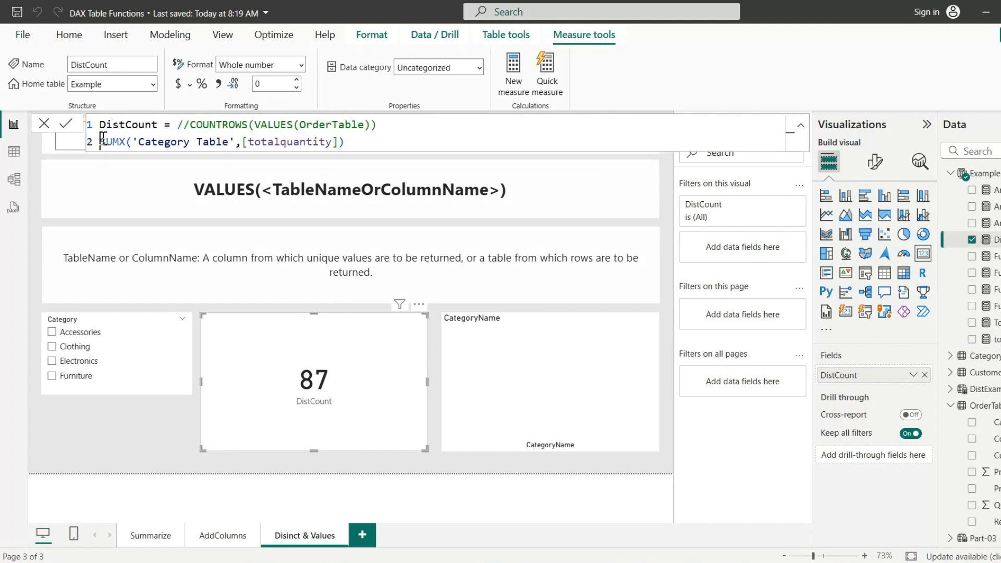
drag(100, 141, 361, 159)
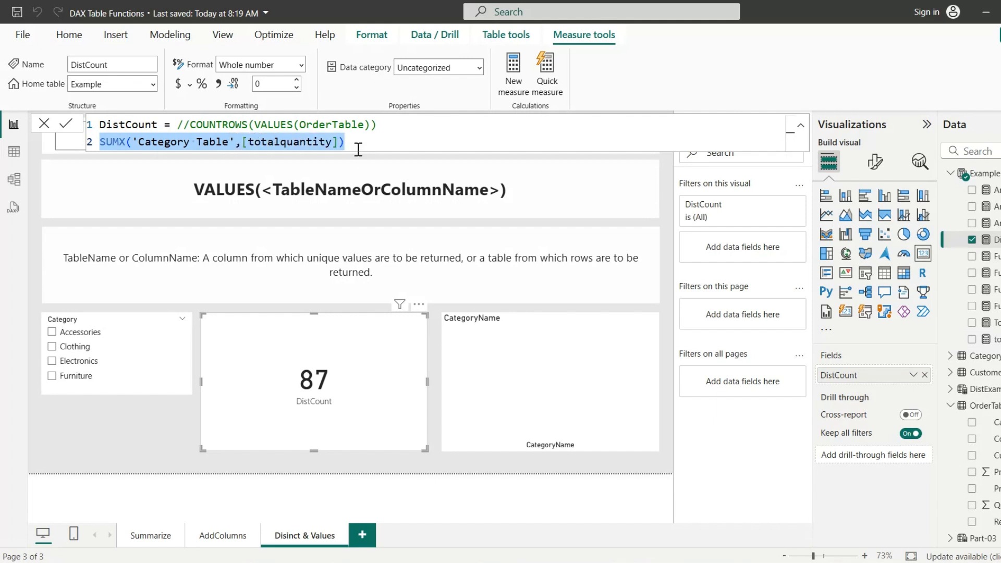
- Add the DistCount measure to the Y-axis of the CategoryName column chart
click(509, 358)
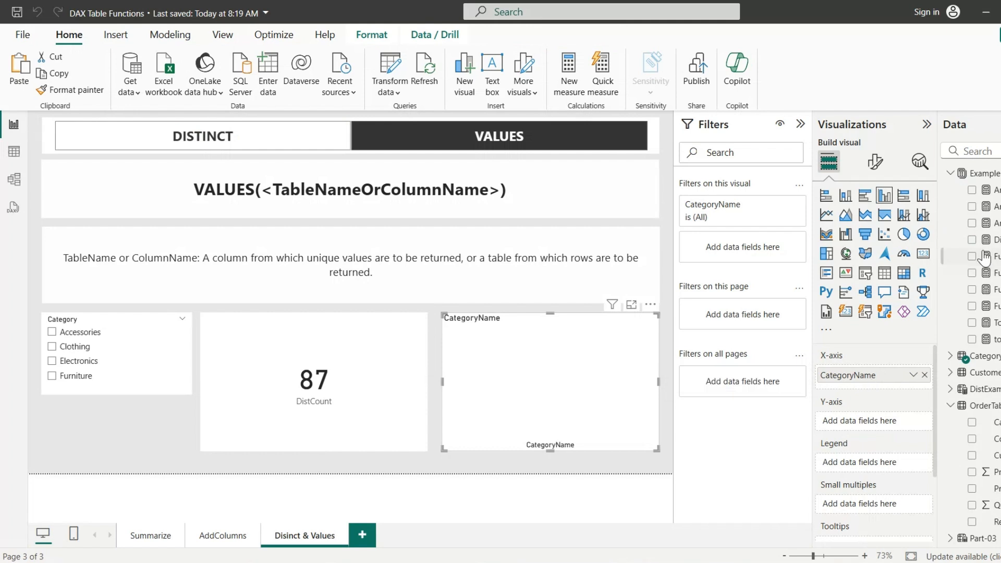
click(972, 240)
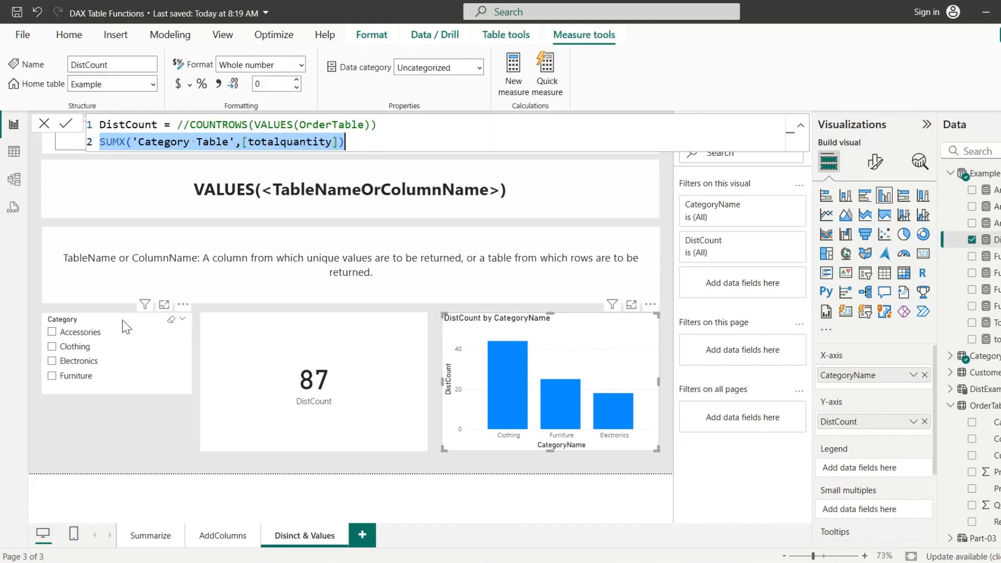
- Filter the report page to Accessories with the Category slicer, and check the Accessories rows in OrderTable
click(123, 320)
click(125, 327)
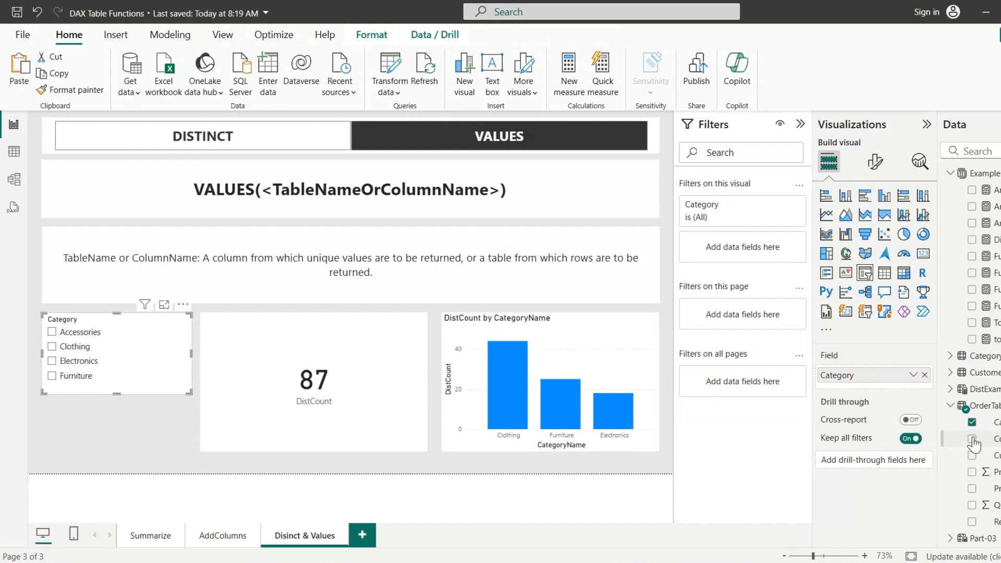
click(78, 333)
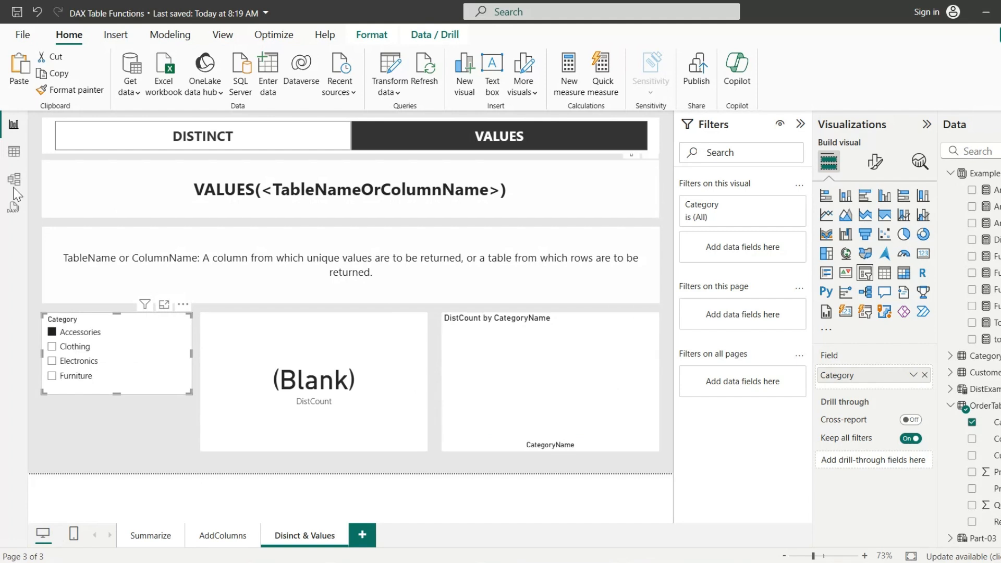
click(14, 151)
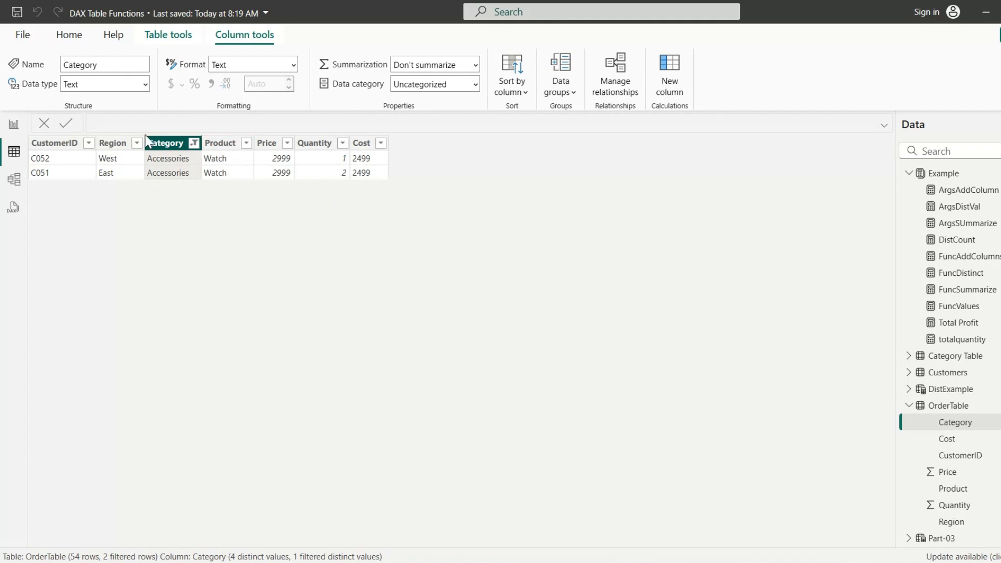
click(13, 125)
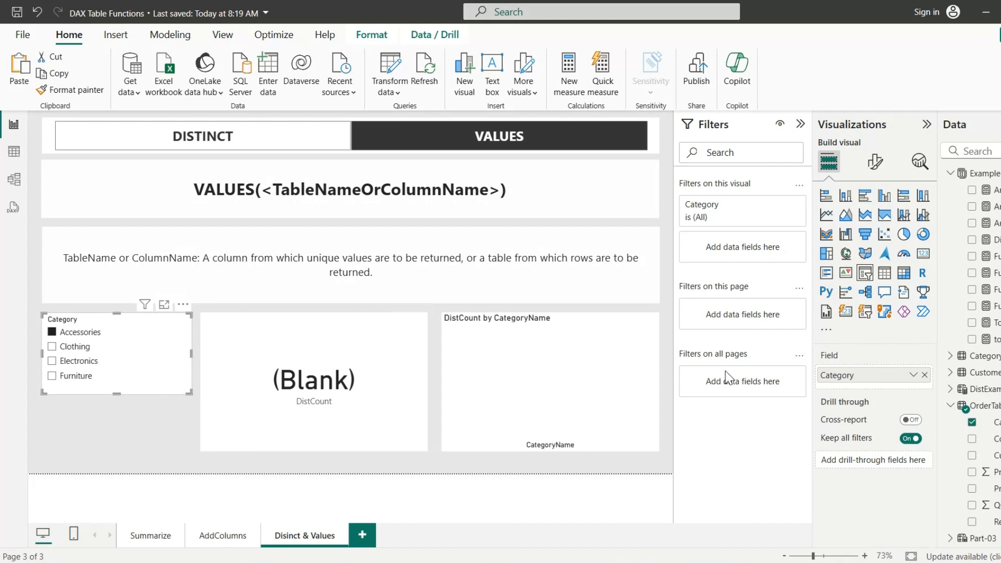
- Change DistCount to SUMX(VALUES('Category Table'),[totalquantity]), commit it, and clear Accessories in the Category slicer
click(996, 241)
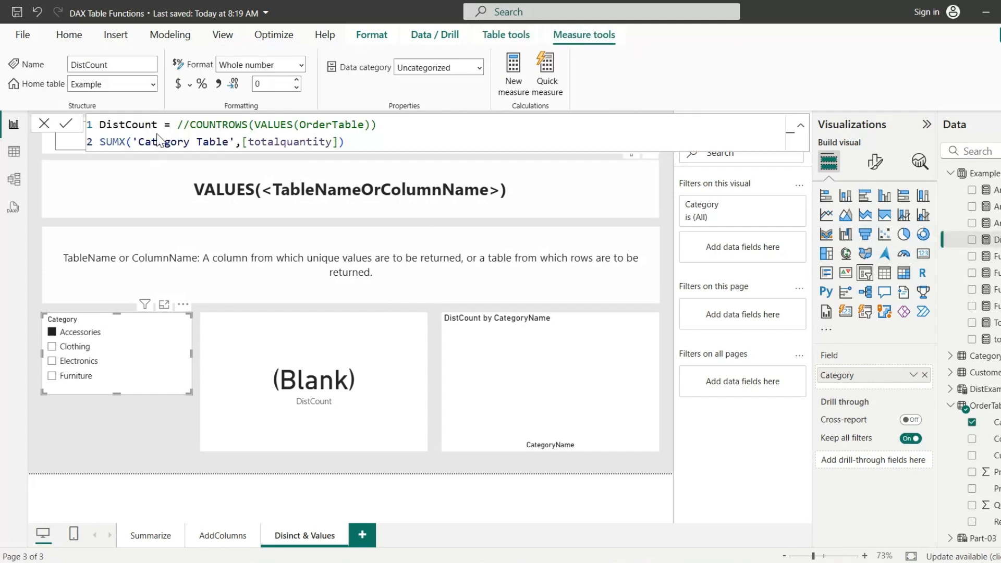
click(133, 141)
text(v)
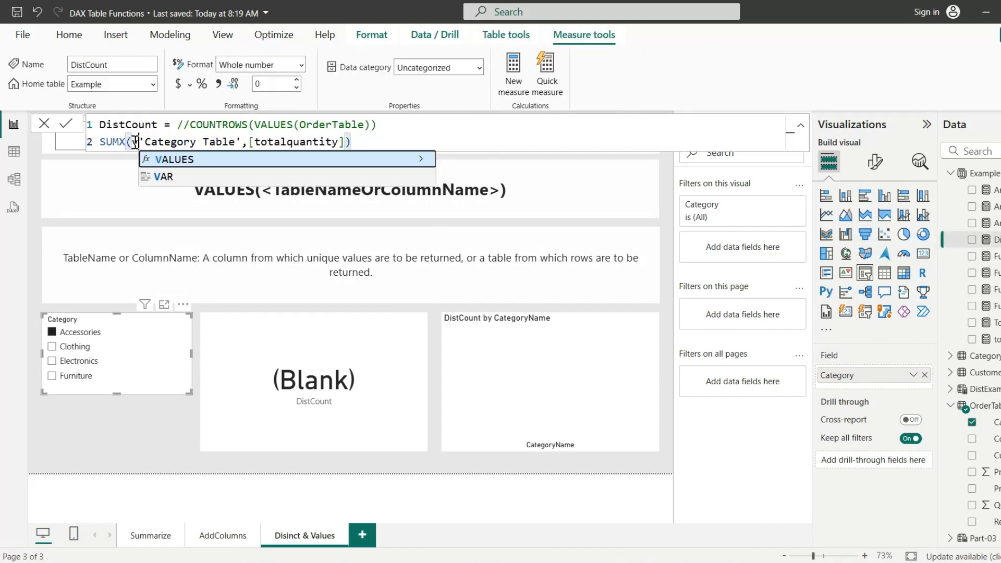
key(Tab)
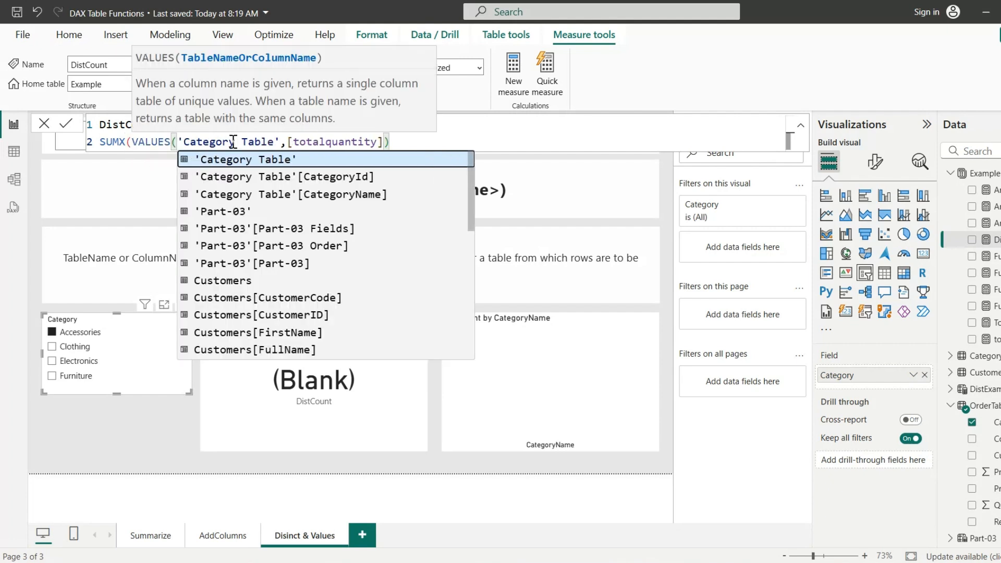
click(281, 142)
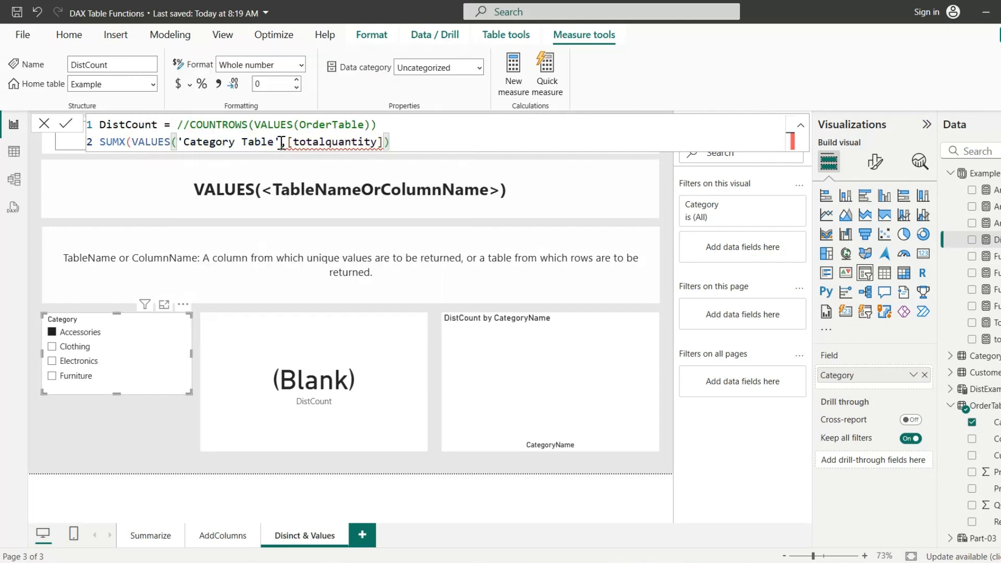
text(),)
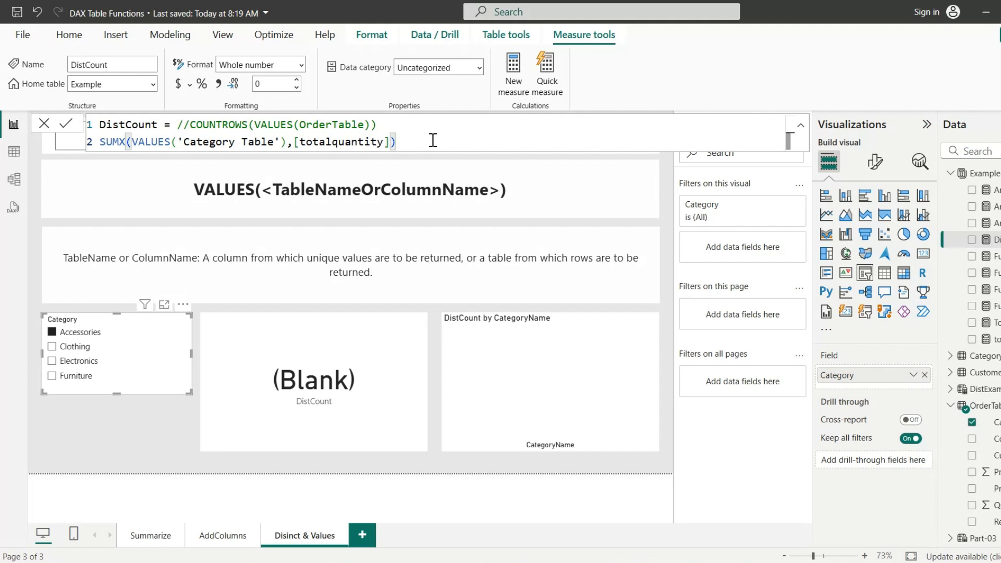
key(Return)
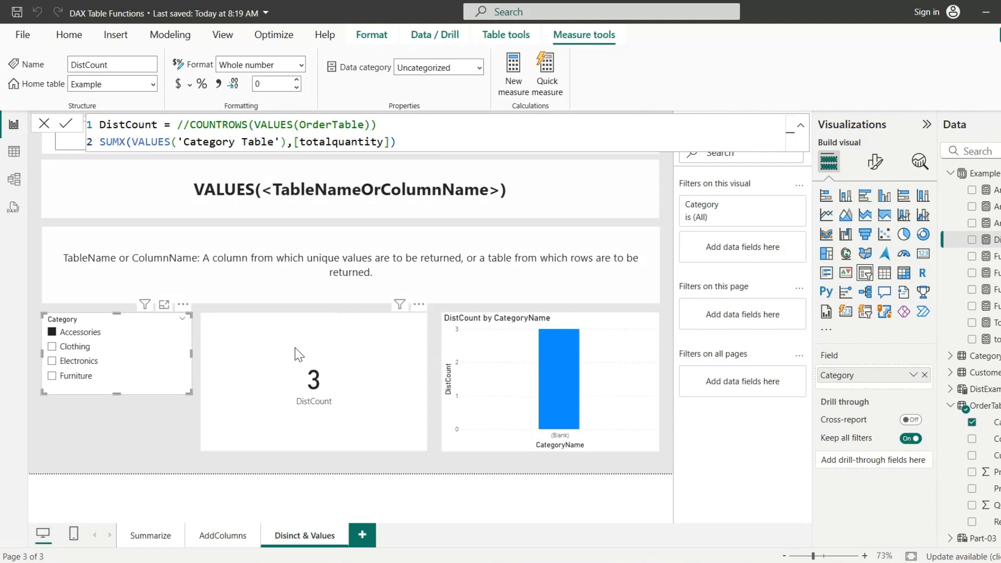
click(52, 334)
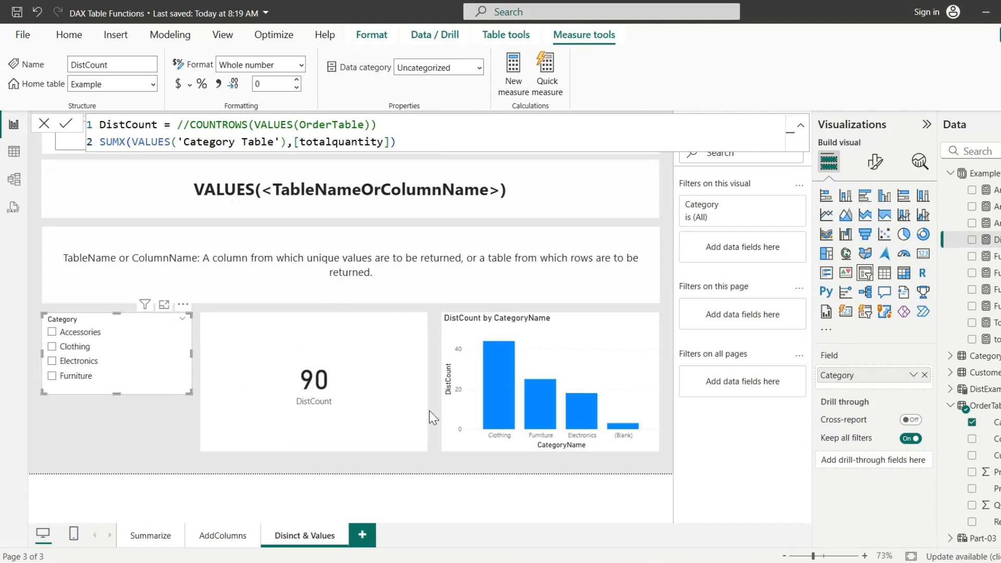